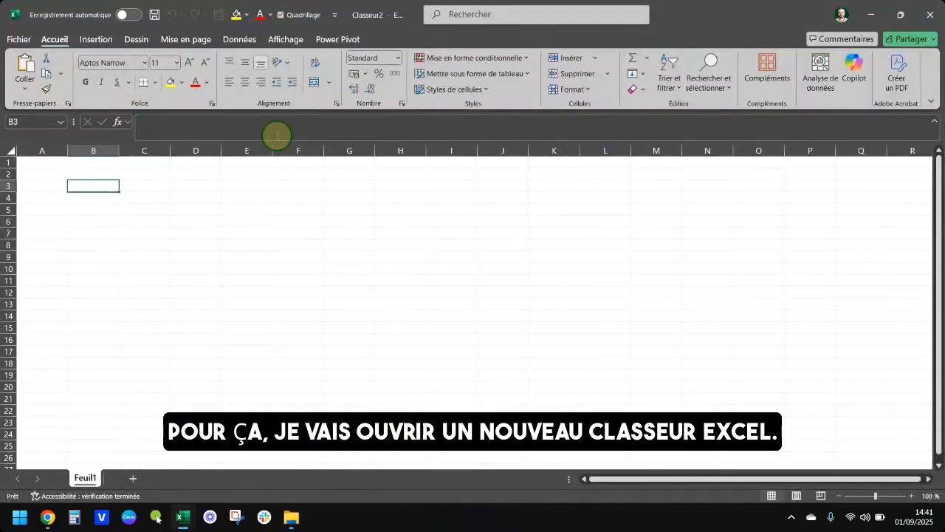
Import data from the Fiches coureurs folder in Téléchargements into the workbook.
{"action": "left_click", "coordinate": [239, 39]}
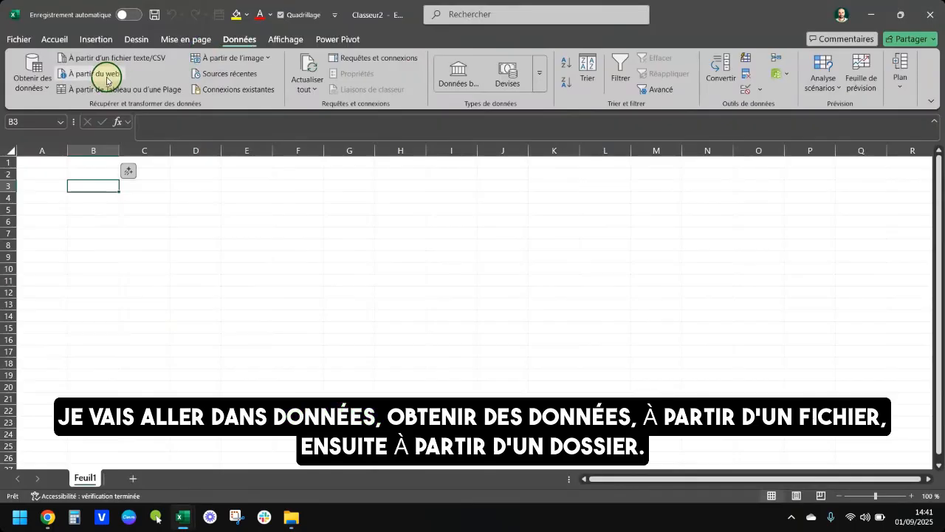
{"action": "left_click", "coordinate": [33, 83]}
{"action": "mouse_move", "coordinate": [47, 109]}
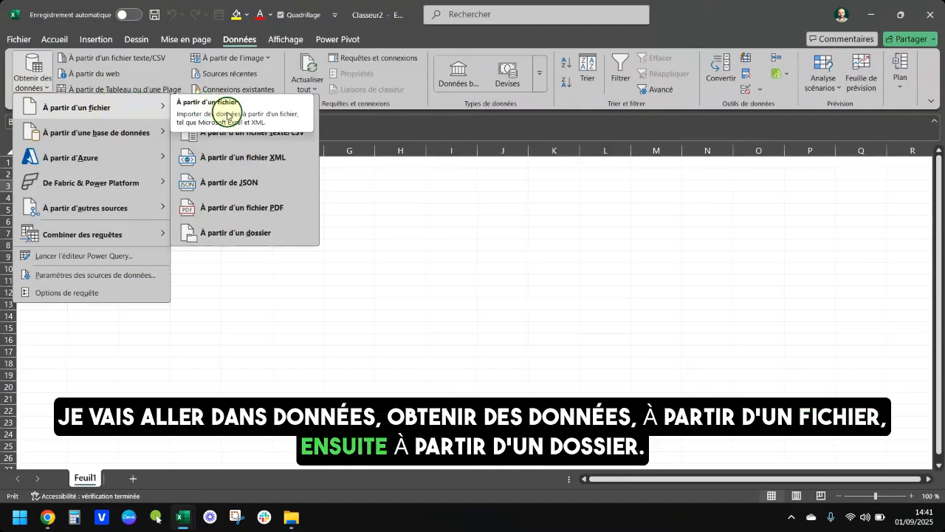
{"action": "left_click", "coordinate": [256, 238]}
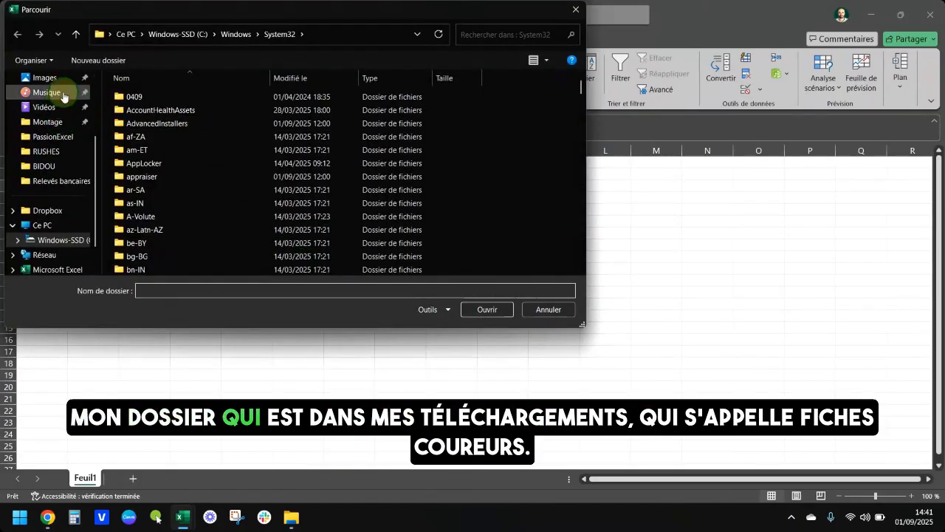
{"action": "scroll", "coordinate": [52, 124], "scroll_direction": "up", "scroll_amount": 2}
{"action": "left_click", "coordinate": [52, 139]}
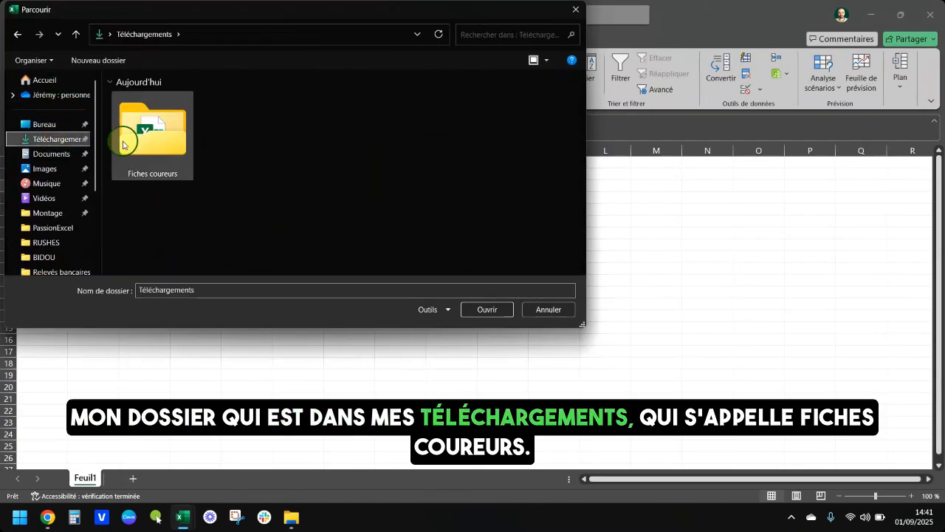
{"action": "double_click", "coordinate": [152, 142]}
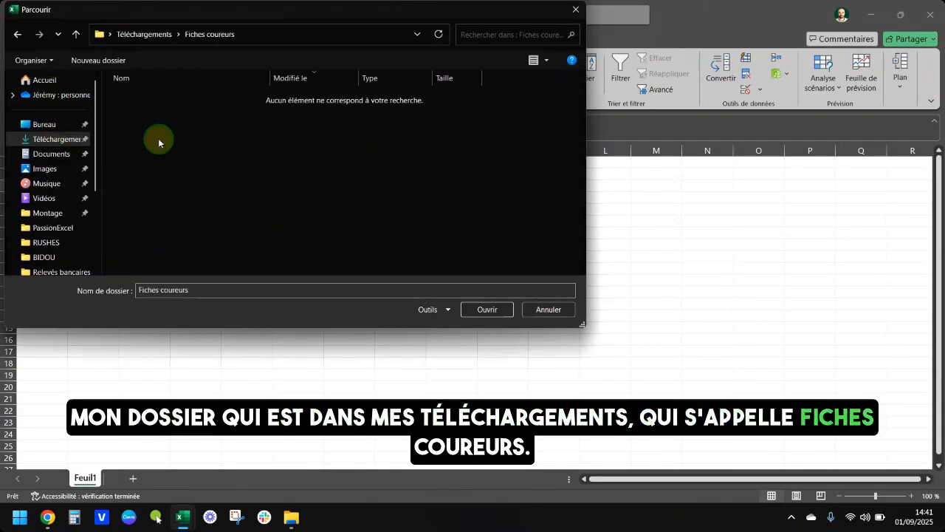
{"action": "left_click", "coordinate": [485, 310]}
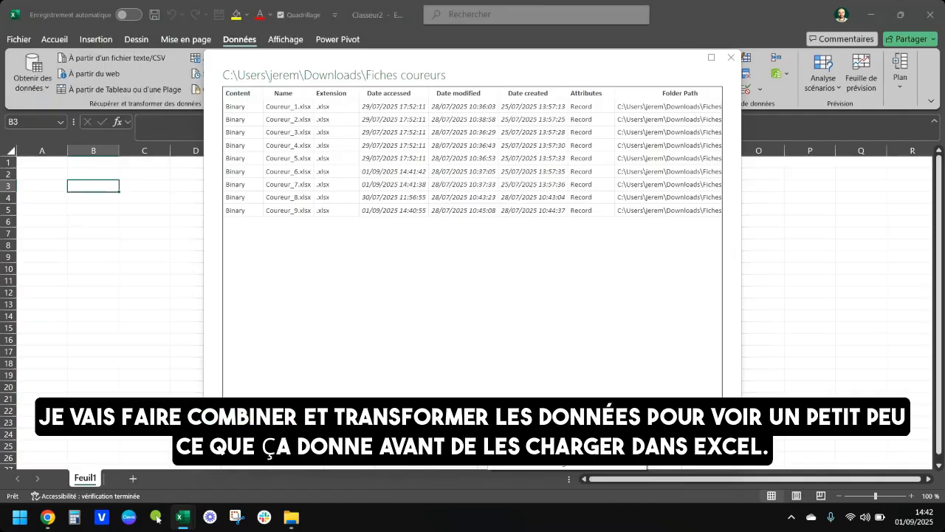
Combine and transform the folder's files, previewing Sheet1 with Coureur_1.xlsx as the example file.
{"action": "left_click", "coordinate": [550, 431]}
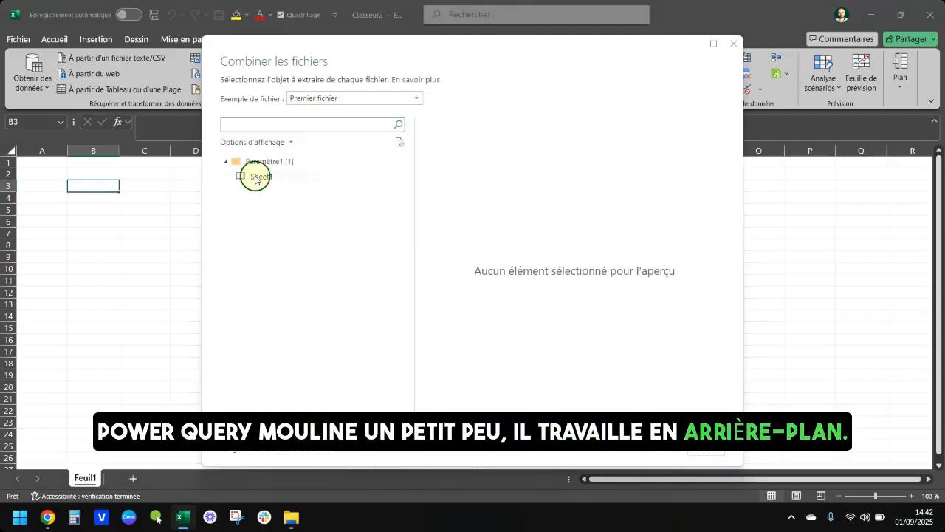
{"action": "left_click", "coordinate": [362, 103]}
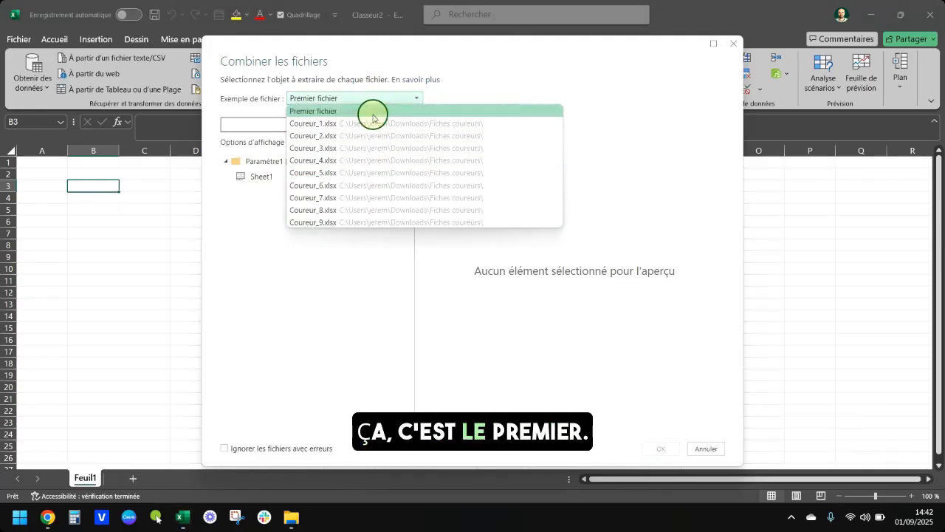
{"action": "left_click", "coordinate": [372, 121]}
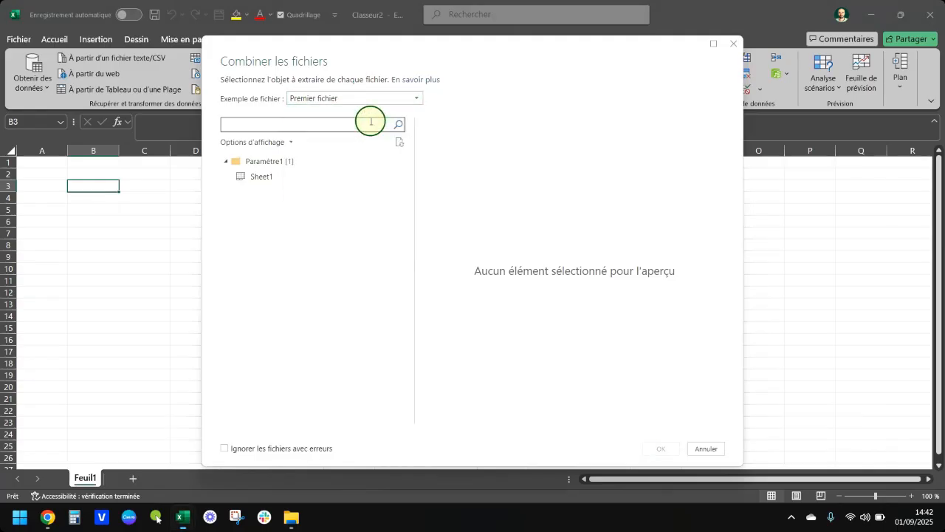
{"action": "left_click", "coordinate": [263, 178]}
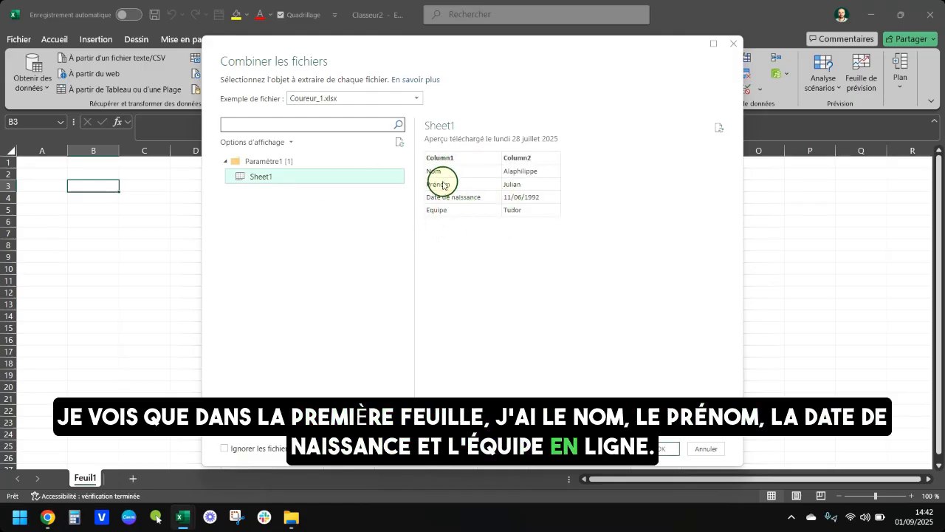
Set Coureur_7.xlsx as the example file, choose Sheet1 as the object to extract and load the combination into the query editor.
{"action": "left_click", "coordinate": [348, 97]}
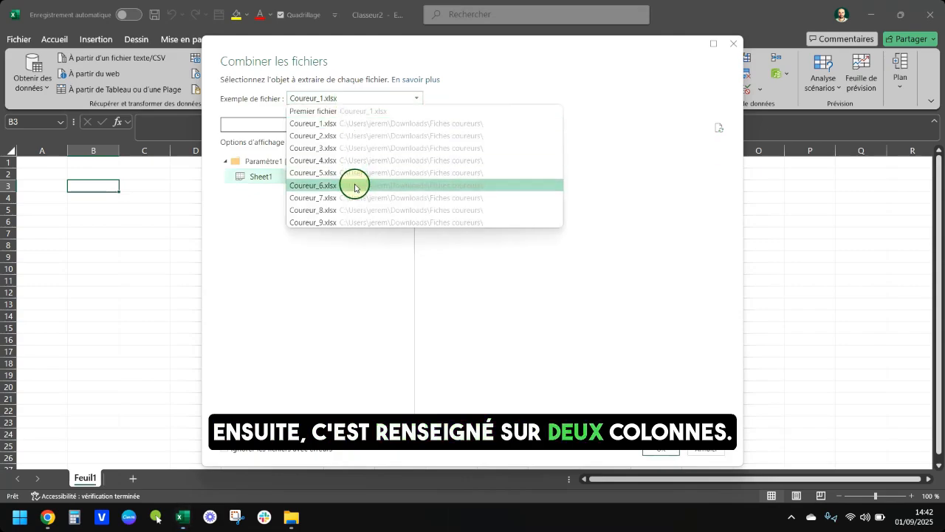
{"action": "left_click", "coordinate": [354, 198]}
{"action": "left_click", "coordinate": [260, 178]}
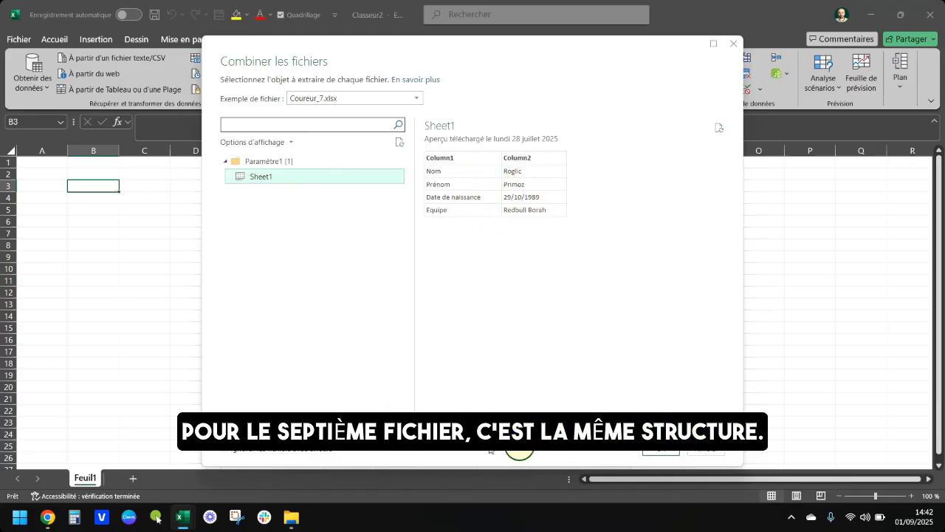
{"action": "left_click", "coordinate": [661, 449]}
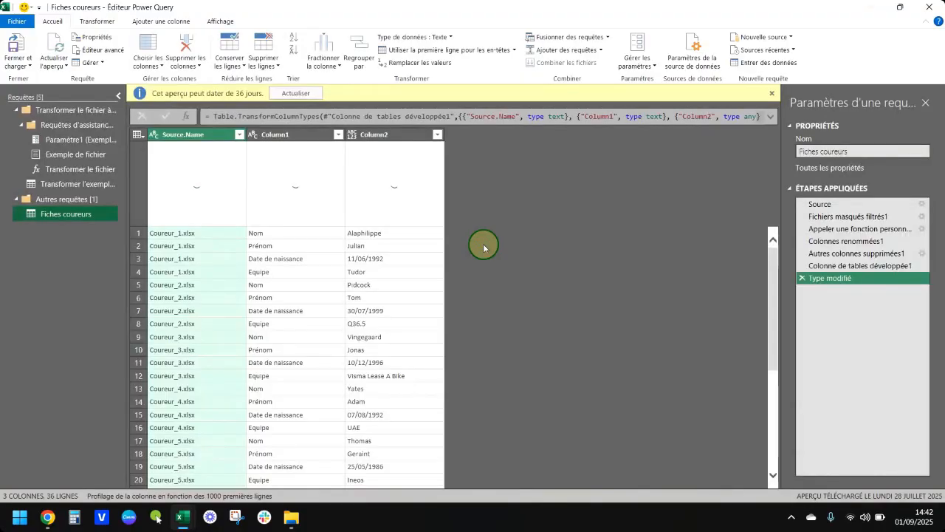
Refresh the outdated query preview and examine the contents of the Source.Name, Column1 and Column2 columns.
{"action": "left_click", "coordinate": [295, 93]}
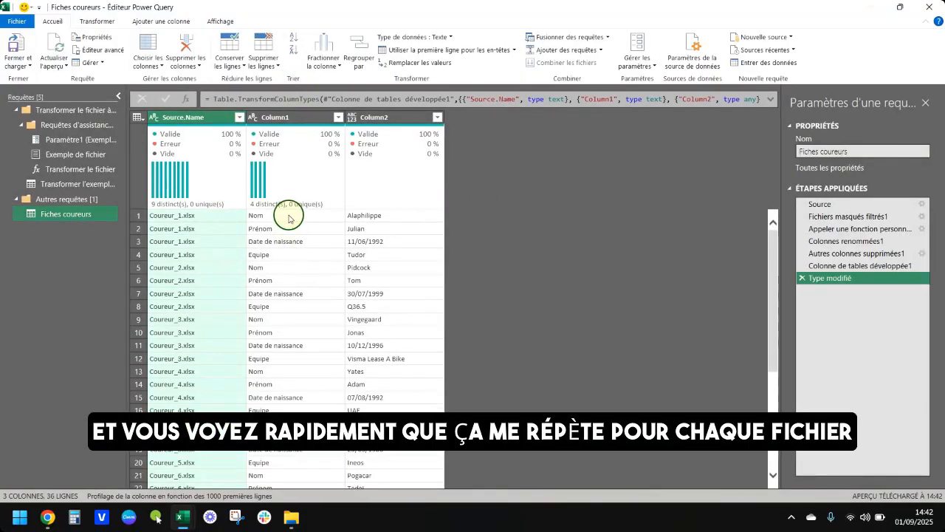
{"action": "left_click", "coordinate": [220, 218]}
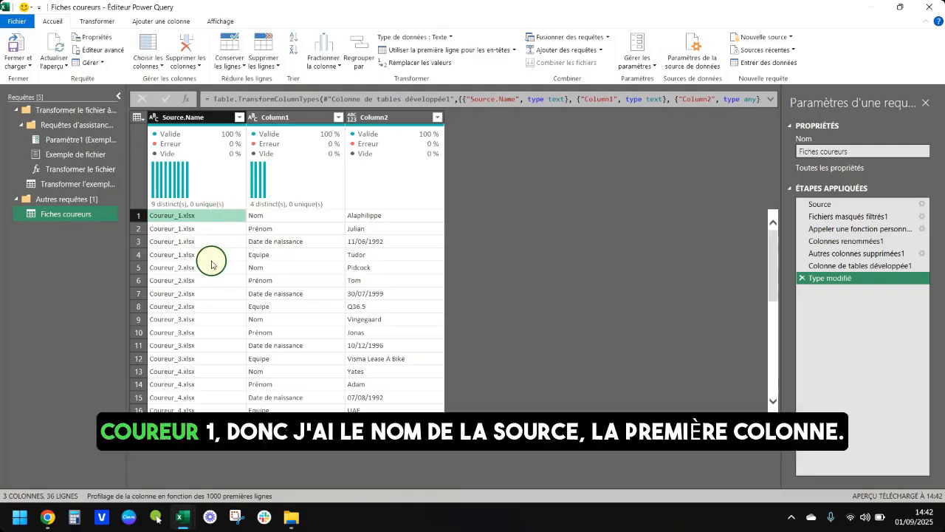
{"action": "left_click", "coordinate": [211, 257]}
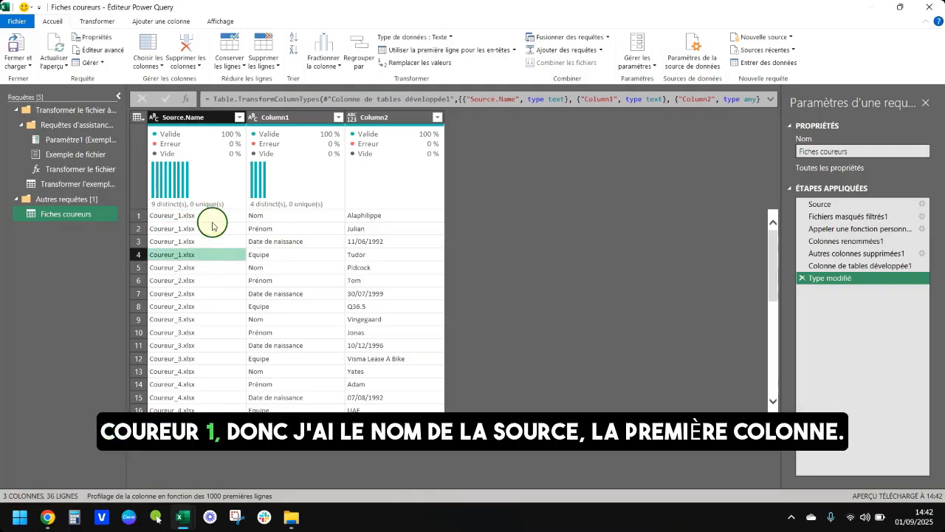
{"action": "left_click", "coordinate": [275, 116]}
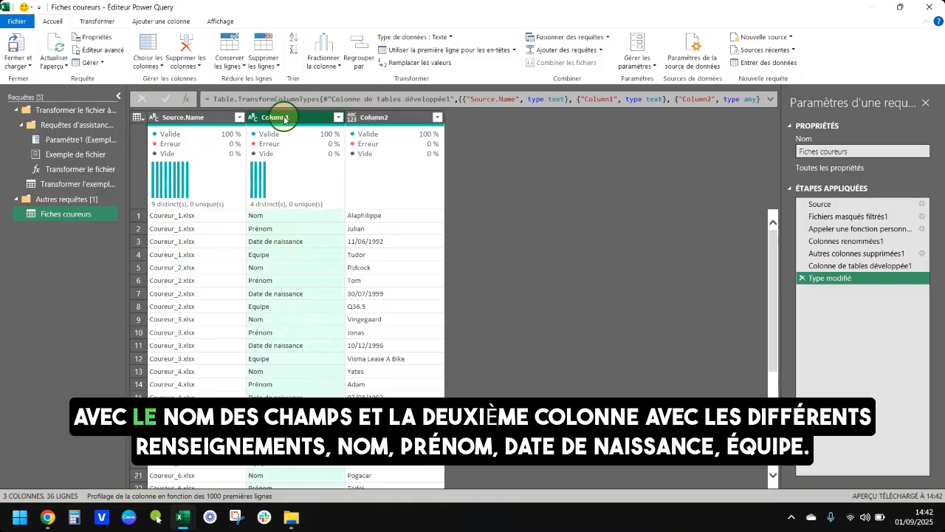
{"action": "left_click", "coordinate": [380, 117]}
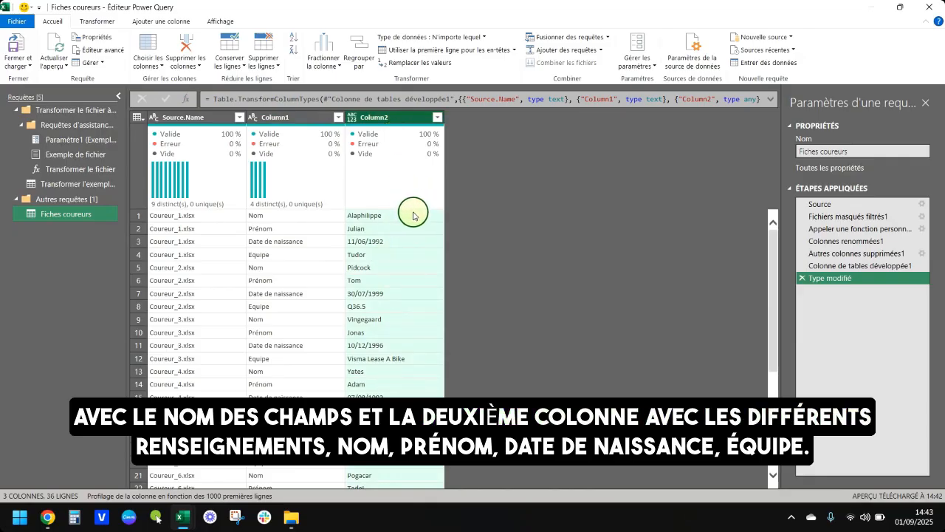
{"action": "left_click", "coordinate": [214, 229]}
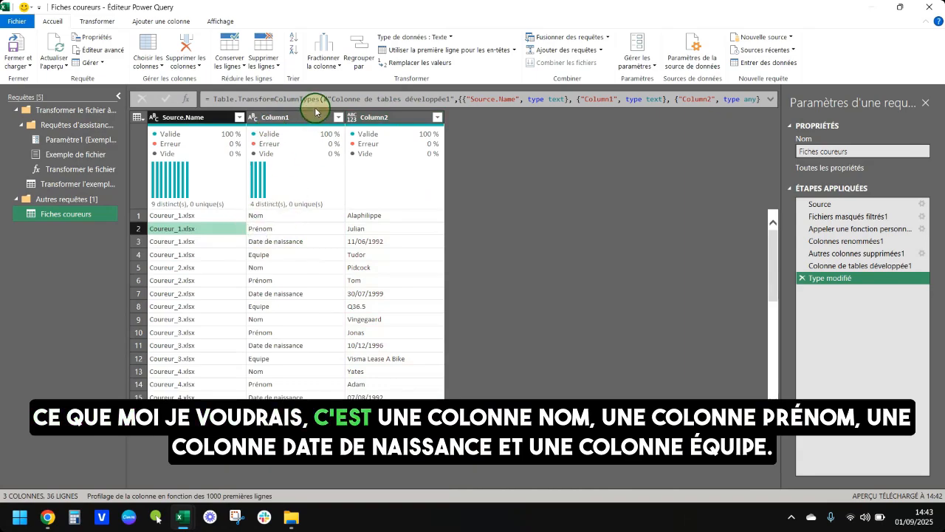
Pivot Column1 using Column2 as the values column with the aggregate function set to Ne pas agréger.
{"action": "left_click", "coordinate": [298, 215]}
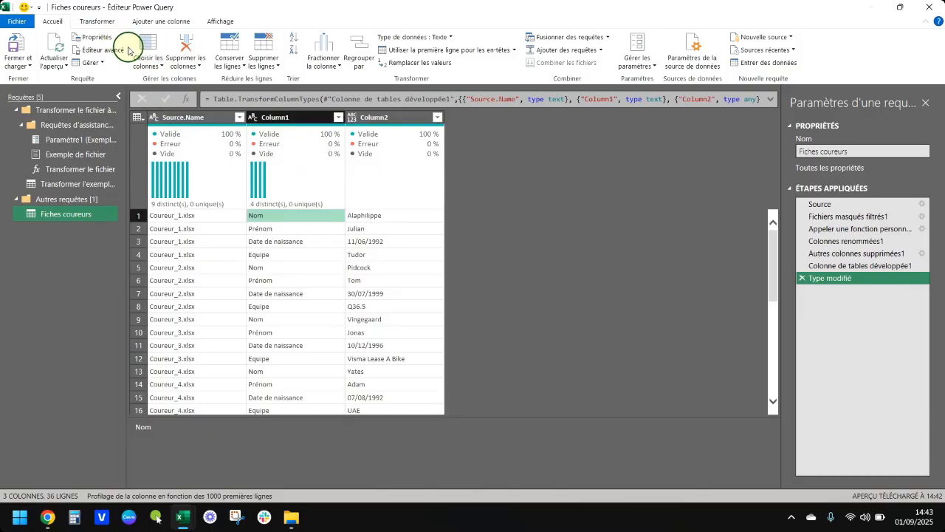
{"action": "left_click", "coordinate": [110, 26]}
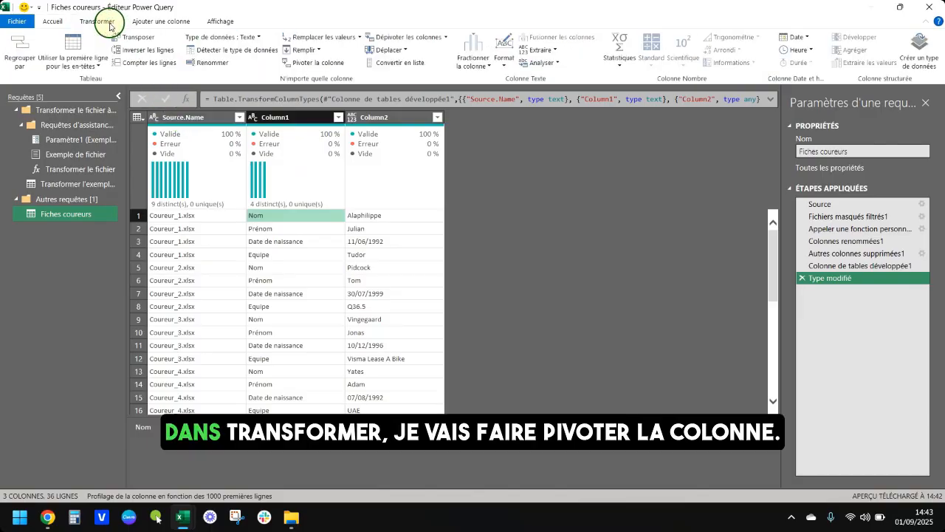
{"action": "left_click", "coordinate": [330, 63]}
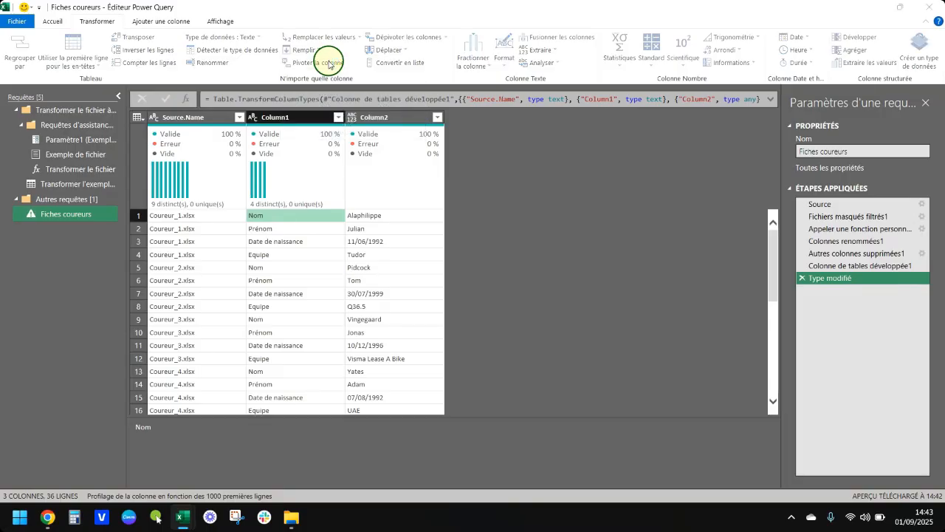
{"action": "left_click", "coordinate": [344, 242]}
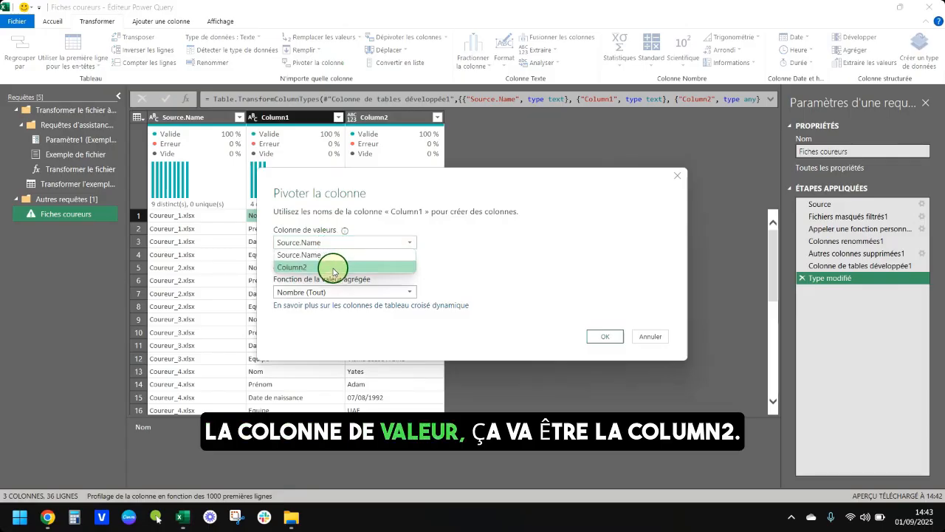
{"action": "left_click", "coordinate": [332, 262]}
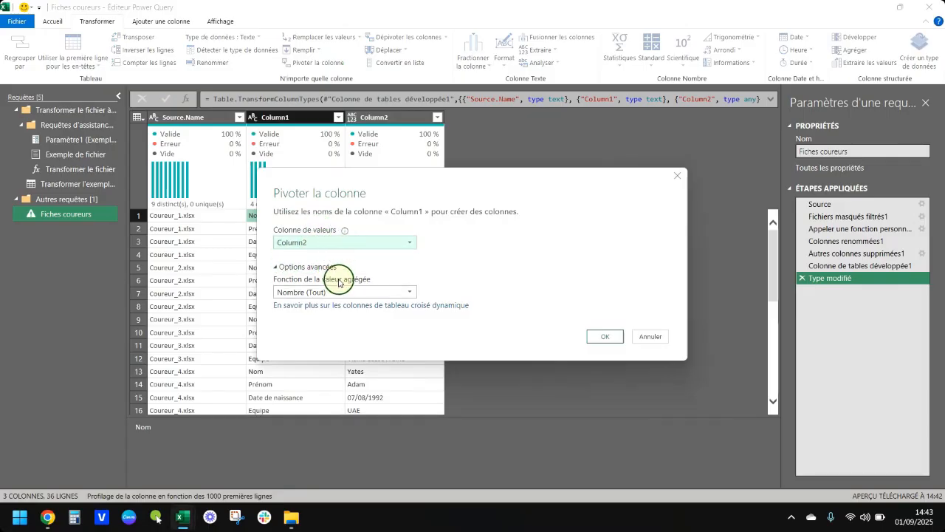
{"action": "left_click", "coordinate": [333, 292]}
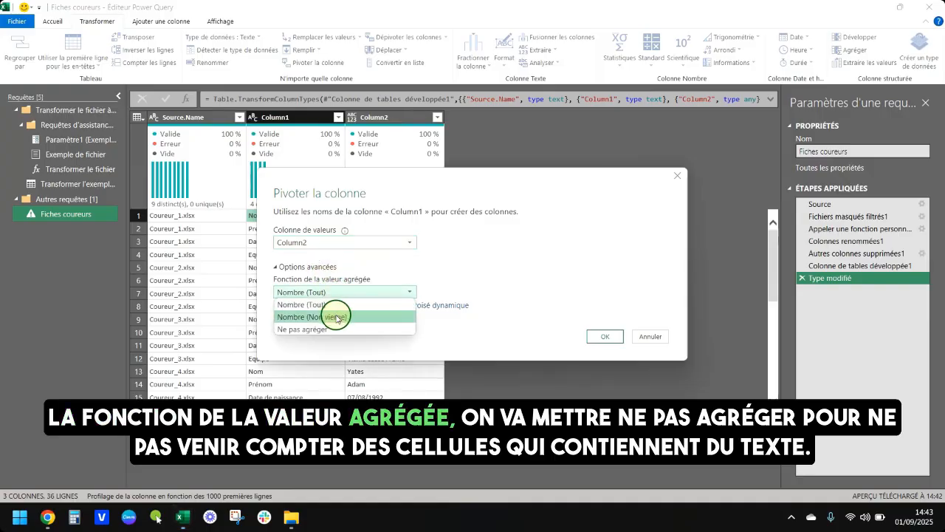
{"action": "left_click", "coordinate": [338, 329]}
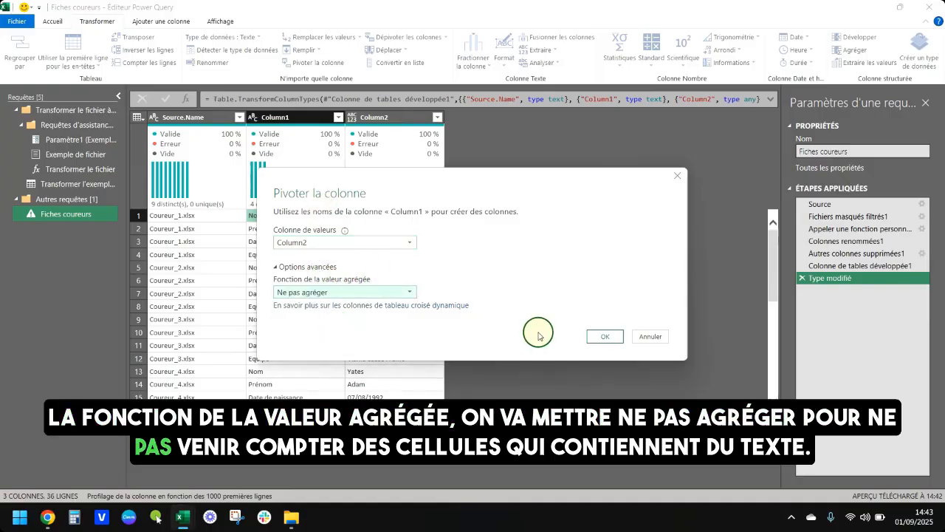
{"action": "left_click", "coordinate": [605, 337]}
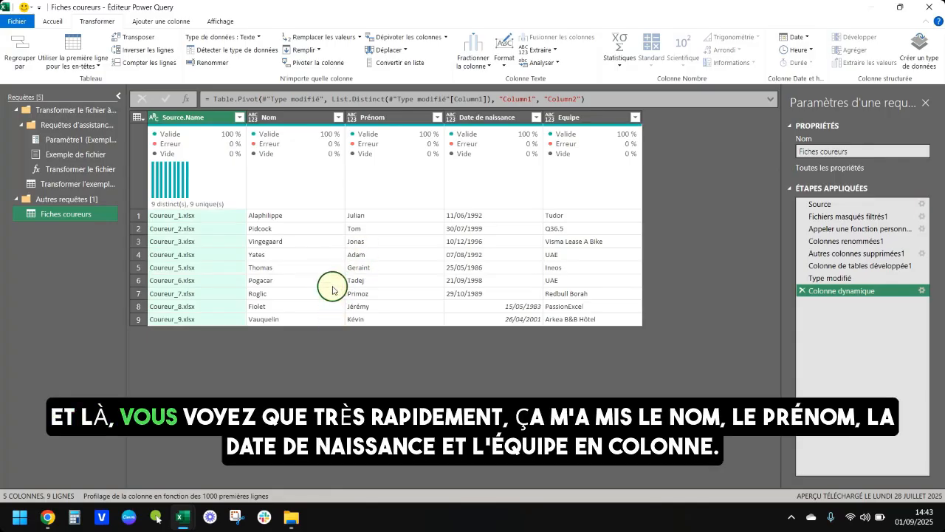
Review the pivoted Nom, Prénom, Date de naissance and Equipe columns and remove the Source.Name column.
{"action": "left_click", "coordinate": [282, 118]}
{"action": "left_click", "coordinate": [391, 117]}
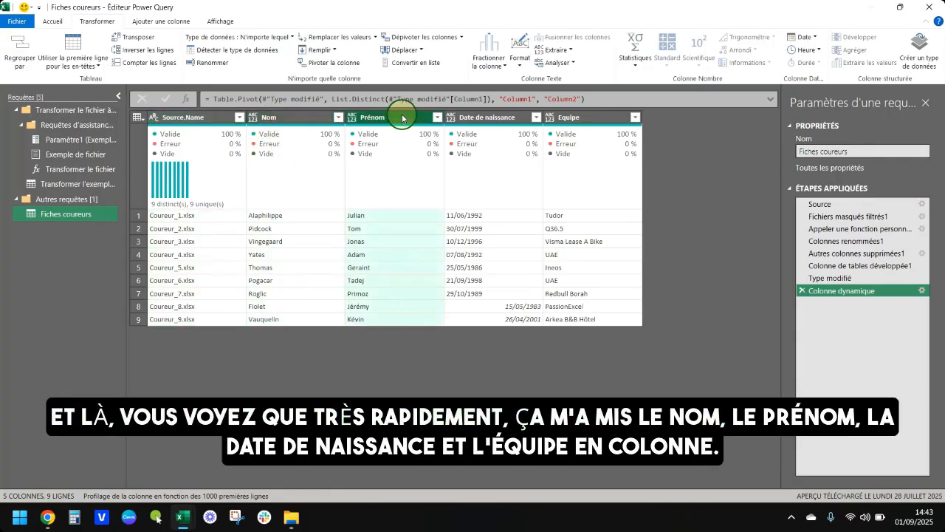
{"action": "left_click", "coordinate": [510, 116]}
{"action": "left_click", "coordinate": [599, 118]}
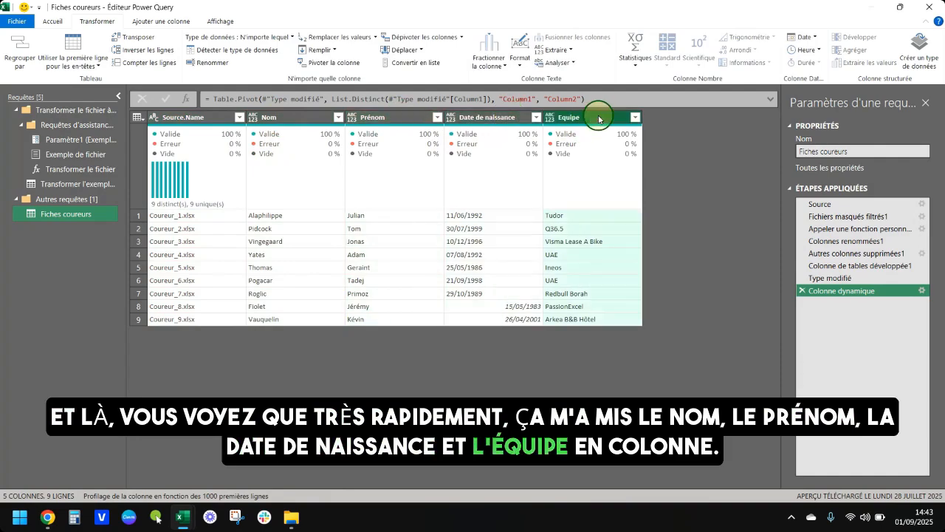
{"action": "left_click", "coordinate": [203, 117]}
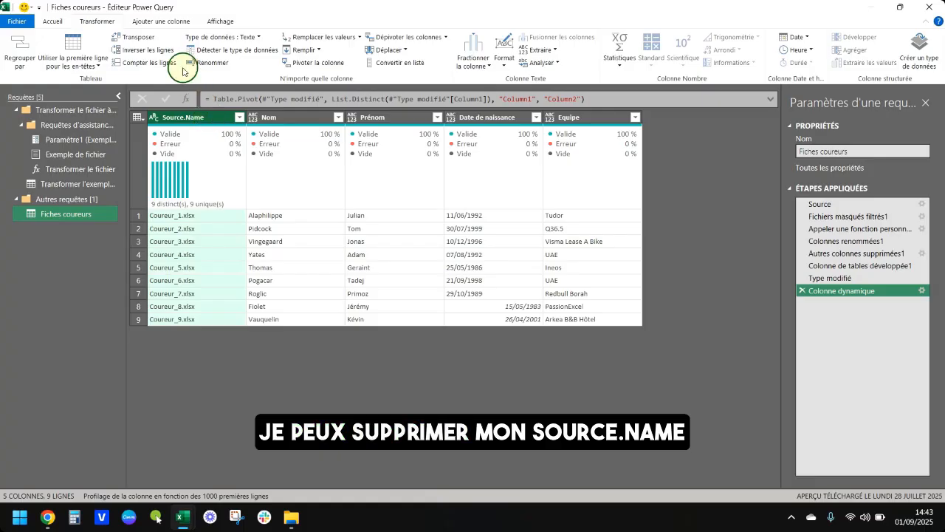
{"action": "right_click", "coordinate": [223, 123]}
{"action": "left_click", "coordinate": [249, 144]}
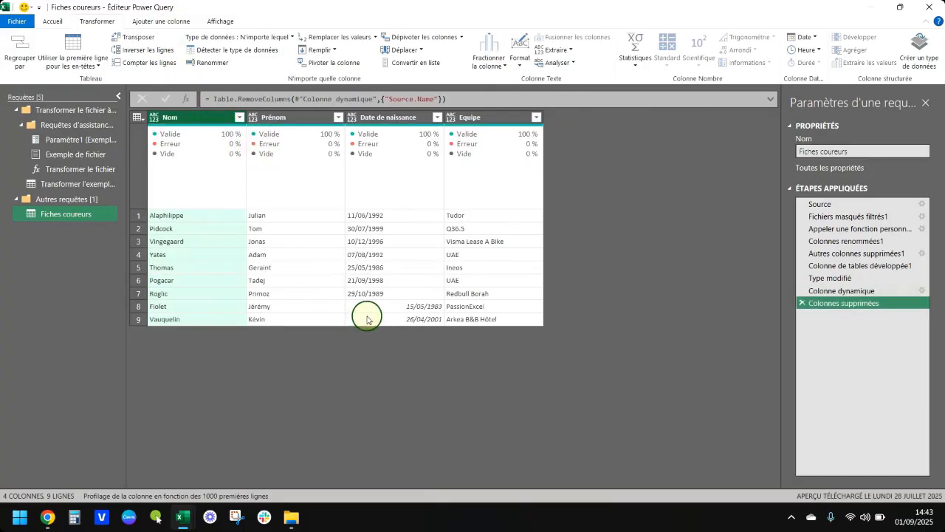
Check the mixed formats in the Date de naissance column and set its data type to Date.
{"action": "left_click", "coordinate": [394, 307]}
{"action": "left_click", "coordinate": [385, 219]}
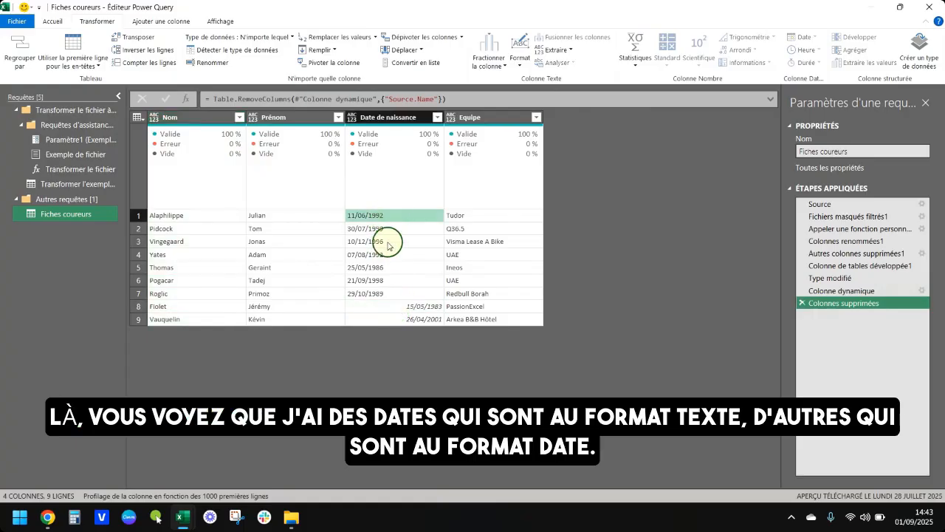
{"action": "left_click", "coordinate": [382, 307]}
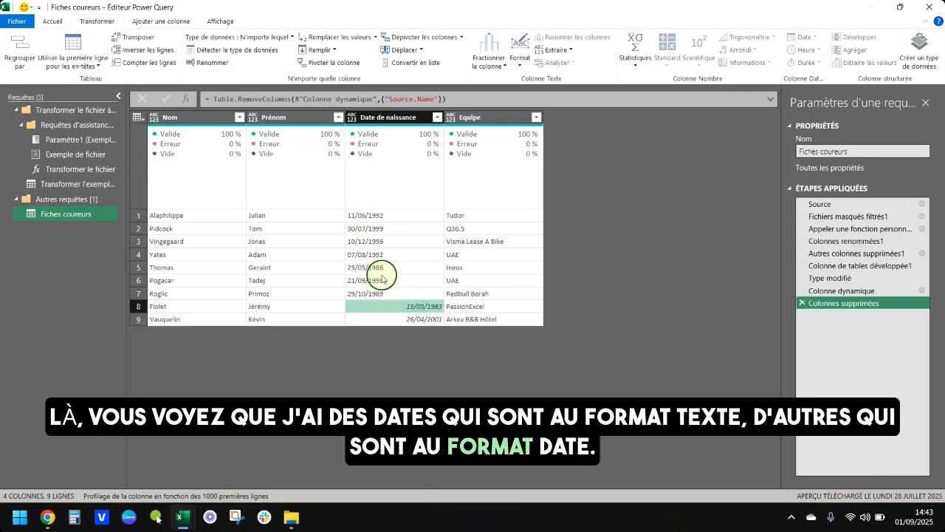
{"action": "left_click", "coordinate": [354, 118]}
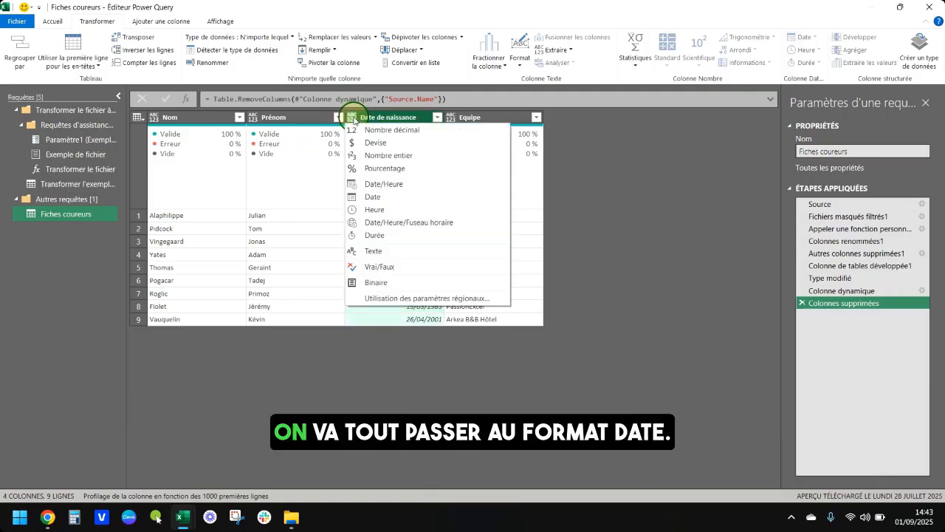
{"action": "left_click", "coordinate": [378, 197]}
Set the data type of the Equipe, Prénom and Nom columns to Texte.
{"action": "left_click", "coordinate": [459, 118]}
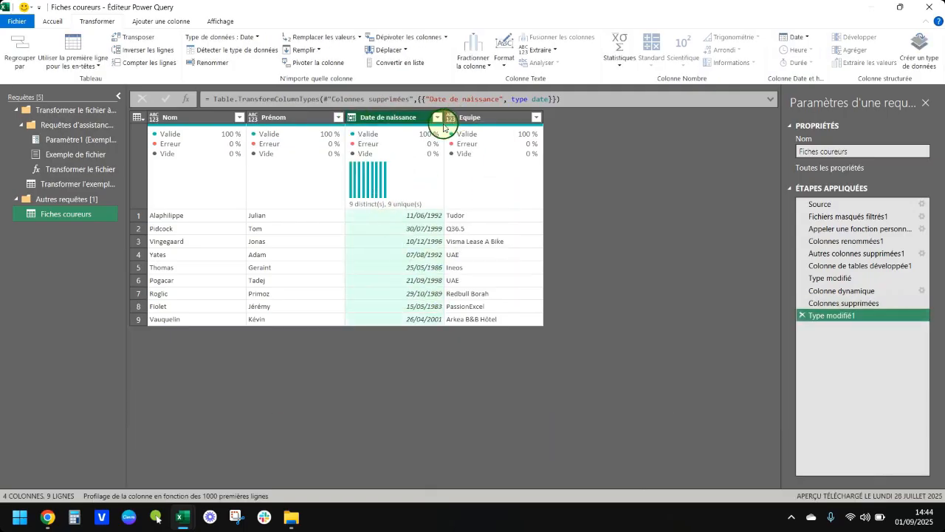
{"action": "left_click", "coordinate": [448, 120]}
{"action": "left_click", "coordinate": [467, 255]}
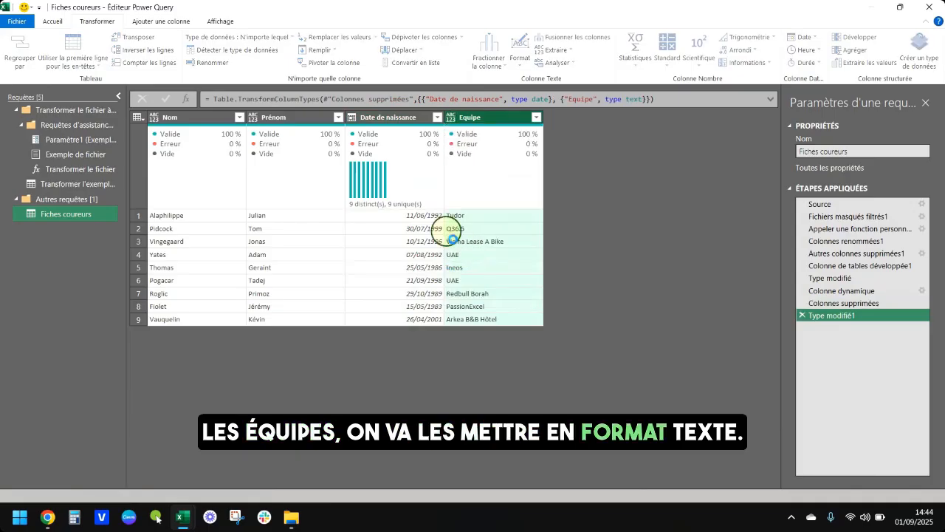
{"action": "left_click", "coordinate": [261, 118]}
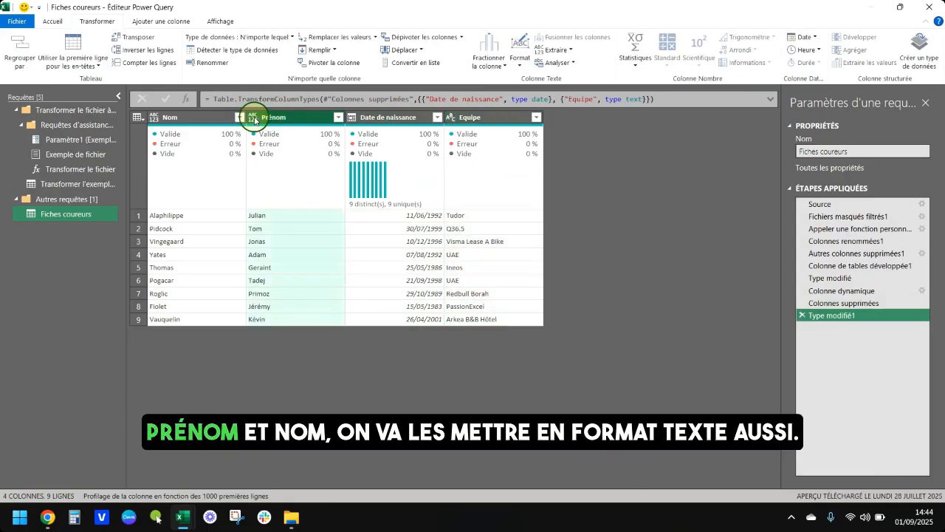
{"action": "left_click", "coordinate": [210, 117], "text": "ctrl"}
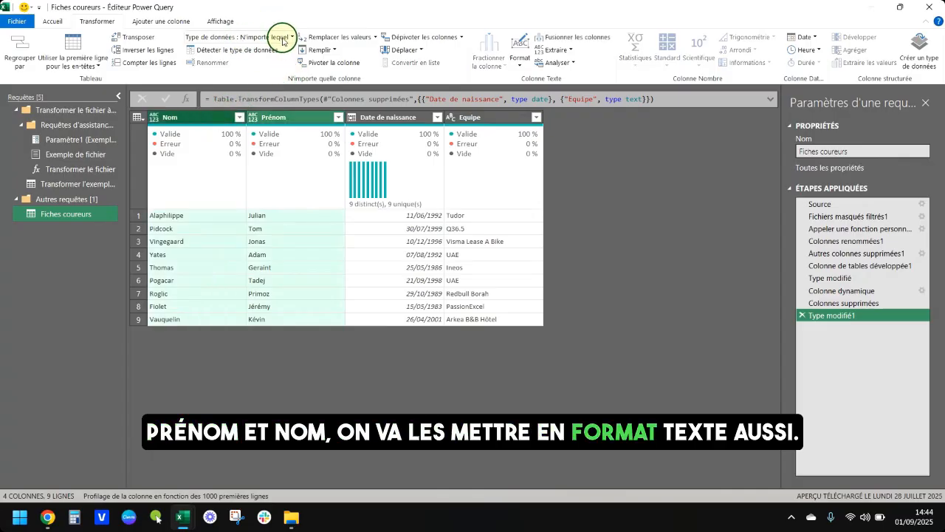
{"action": "left_click", "coordinate": [241, 42]}
{"action": "left_click", "coordinate": [230, 172]}
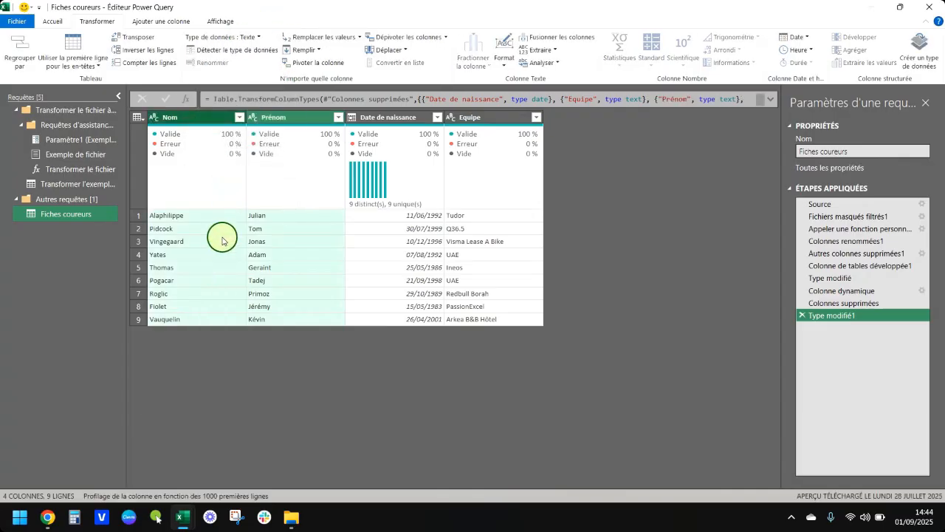
{"action": "left_click", "coordinate": [253, 241]}
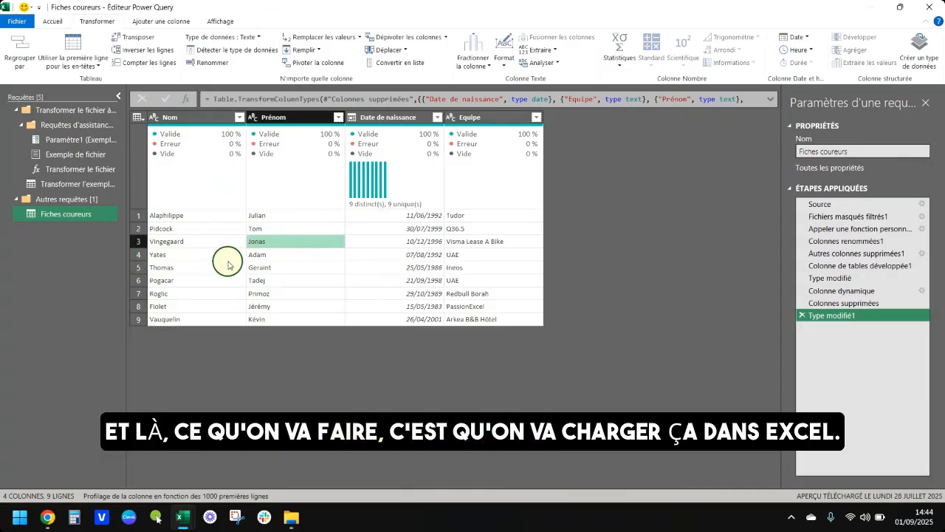
Close and load the Fiches coureurs query into an Excel worksheet and review the rows of the loaded rider table.
{"action": "left_click", "coordinate": [47, 23]}
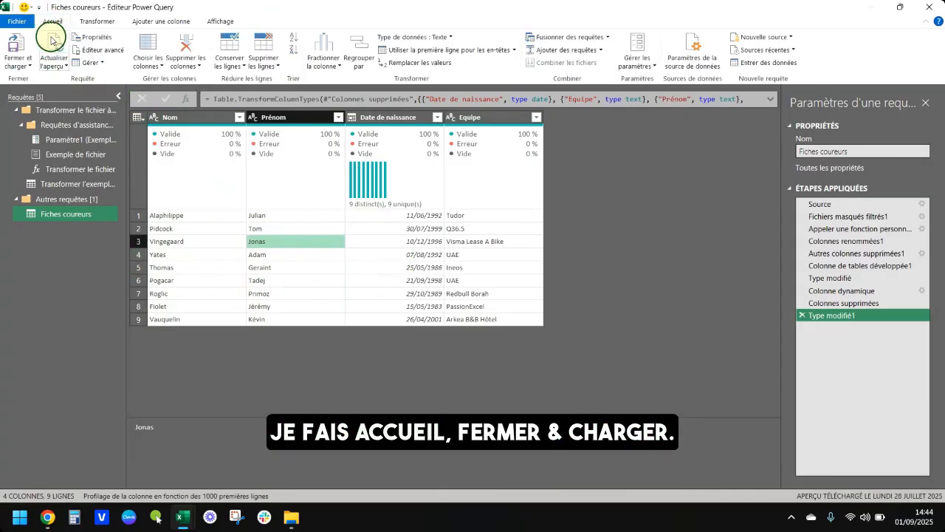
{"action": "left_click", "coordinate": [23, 45]}
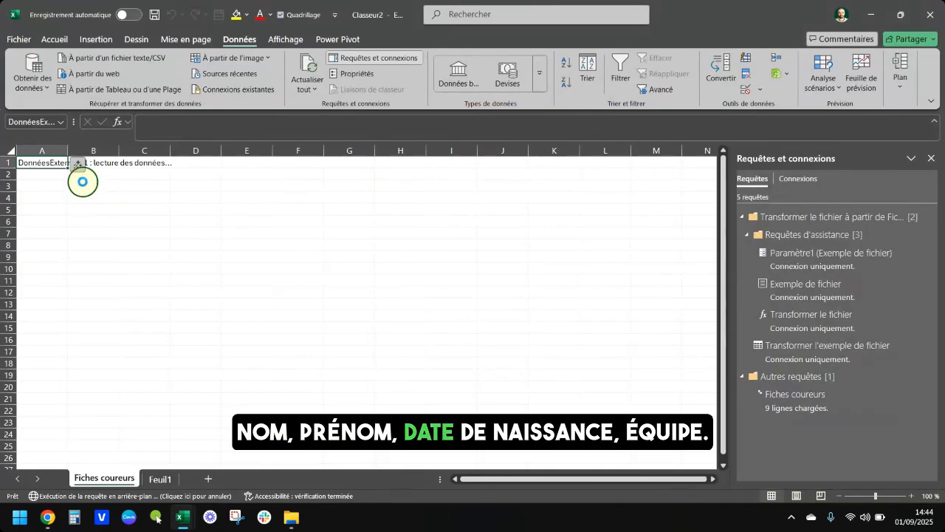
{"action": "left_click", "coordinate": [33, 257]}
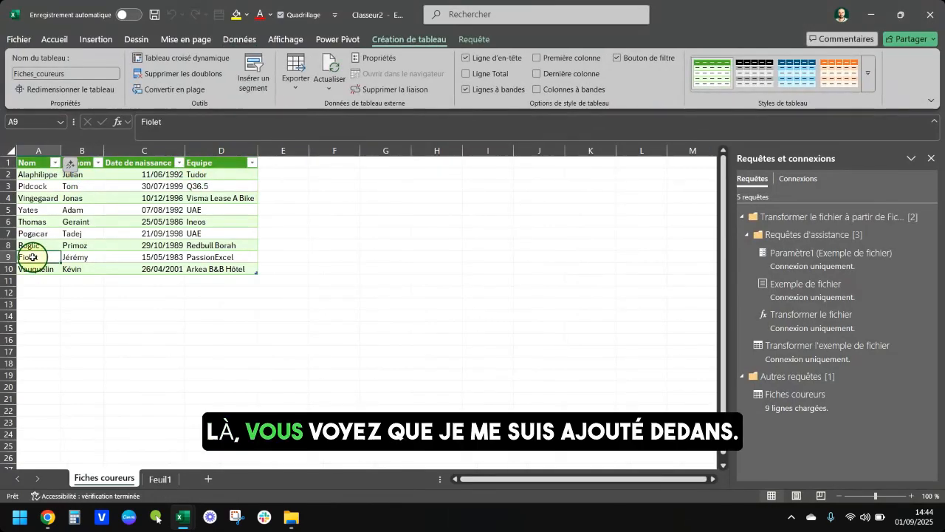
{"action": "left_click_drag", "start_coordinate": [32, 257], "coordinate": [214, 255]}
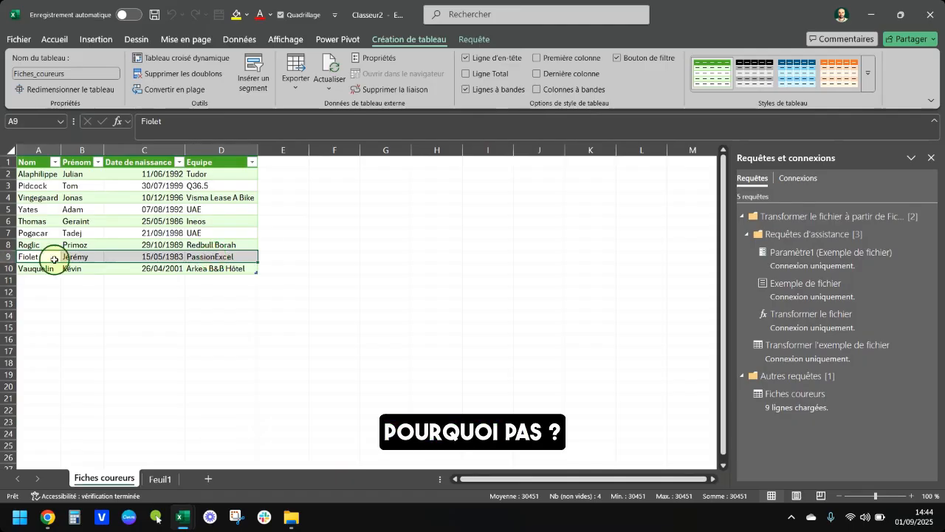
{"action": "left_click", "coordinate": [64, 281]}
{"action": "key", "text": "alt+Tab"}
{"action": "key", "text": "alt+Tab"}
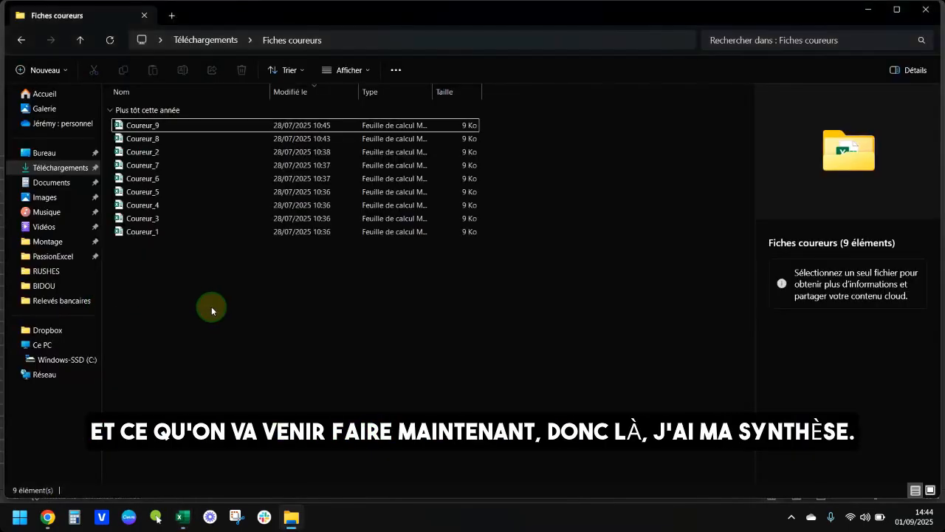
{"action": "key", "text": "alt+Tab"}
{"action": "left_click", "coordinate": [157, 313]}
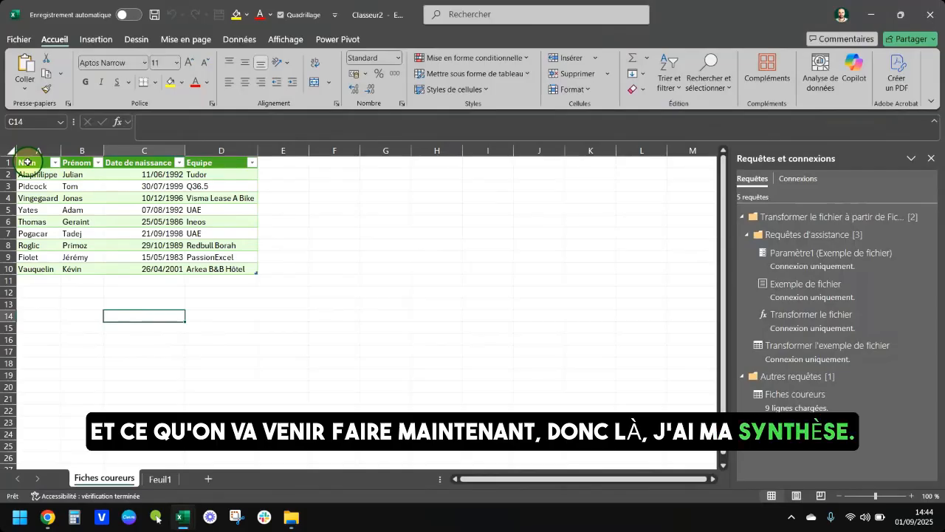
{"action": "left_click_drag", "start_coordinate": [34, 177], "coordinate": [231, 265]}
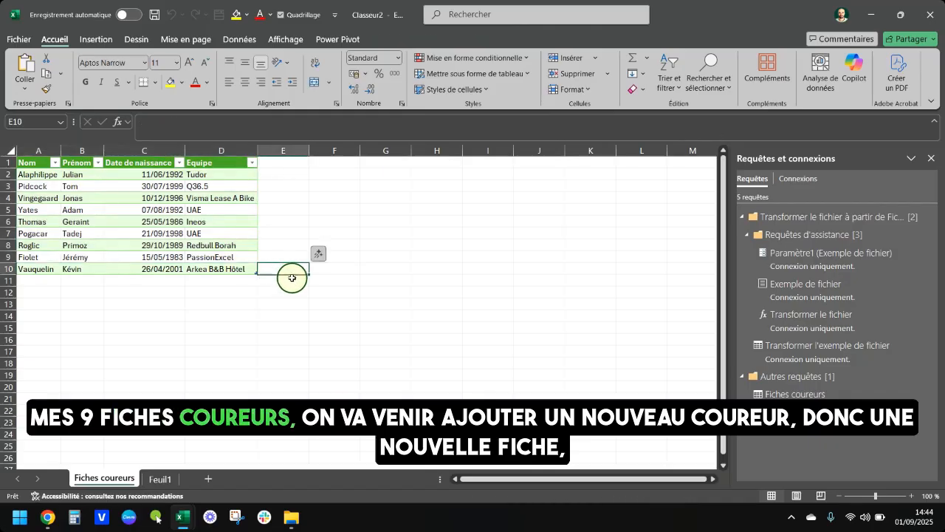
Switch to File Explorer, duplicate Coureur_9 in the Fiches coureurs folder and rename the copy as Coureur_10.
{"action": "key", "text": "alt+Tab"}
{"action": "left_click", "coordinate": [236, 124]}
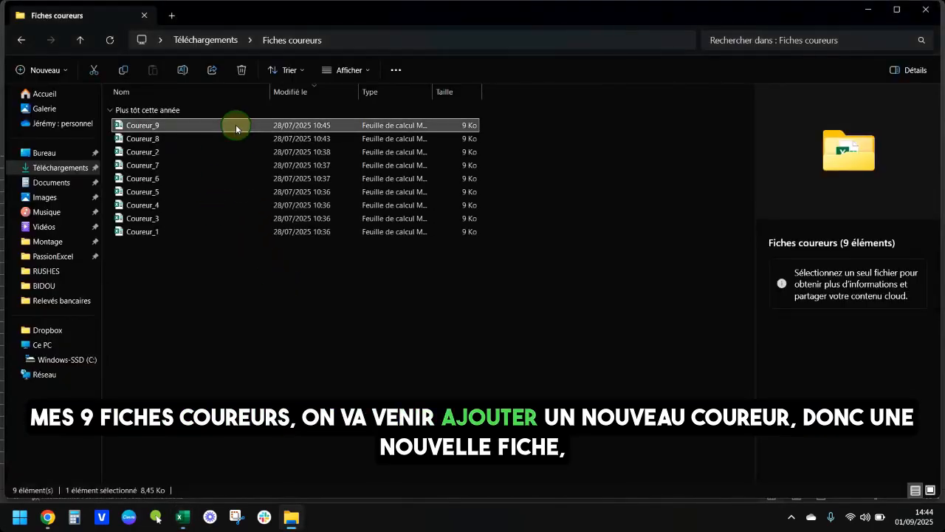
{"action": "key", "text": "ctrl+c"}
{"action": "key", "text": "ctrl+v"}
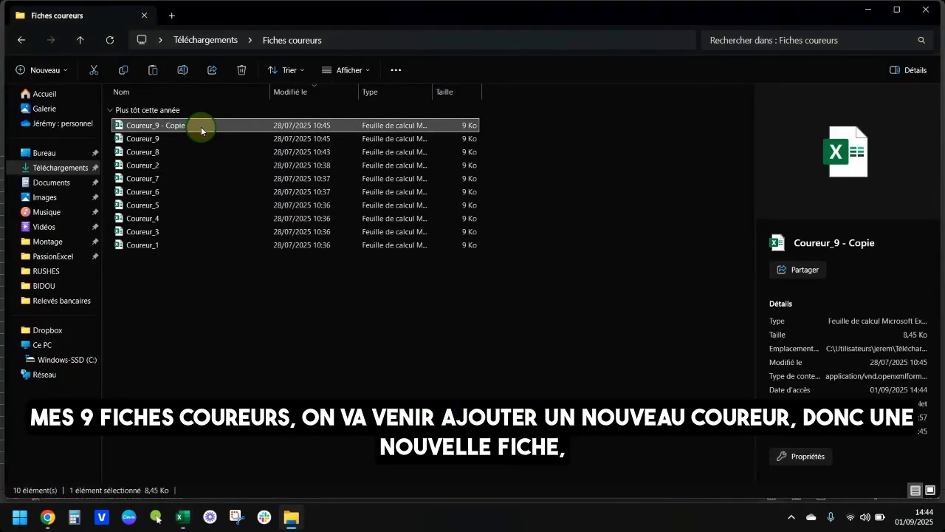
{"action": "key", "text": "F2"}
{"action": "left_click", "coordinate": [155, 126]}
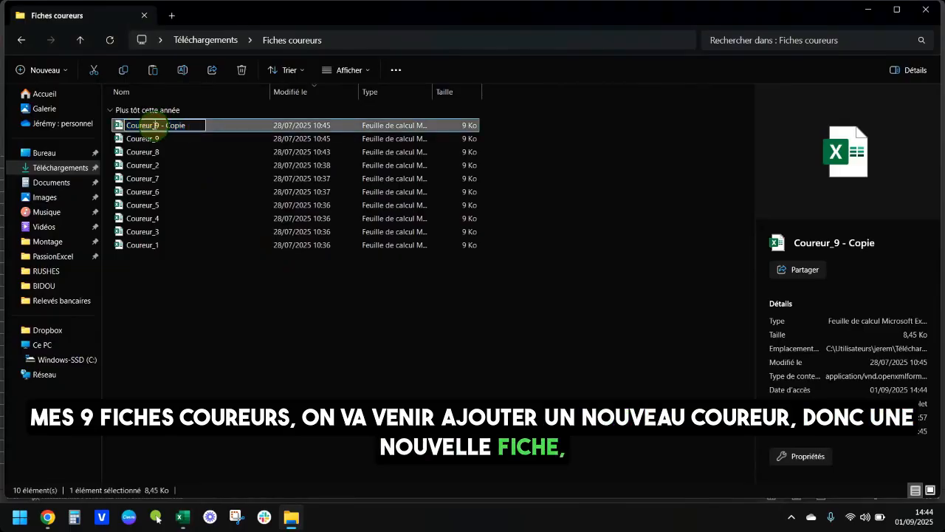
{"action": "left_click_drag", "start_coordinate": [157, 125], "coordinate": [228, 126]}
{"action": "type", "text": "10"}
{"action": "key", "text": "Return"}
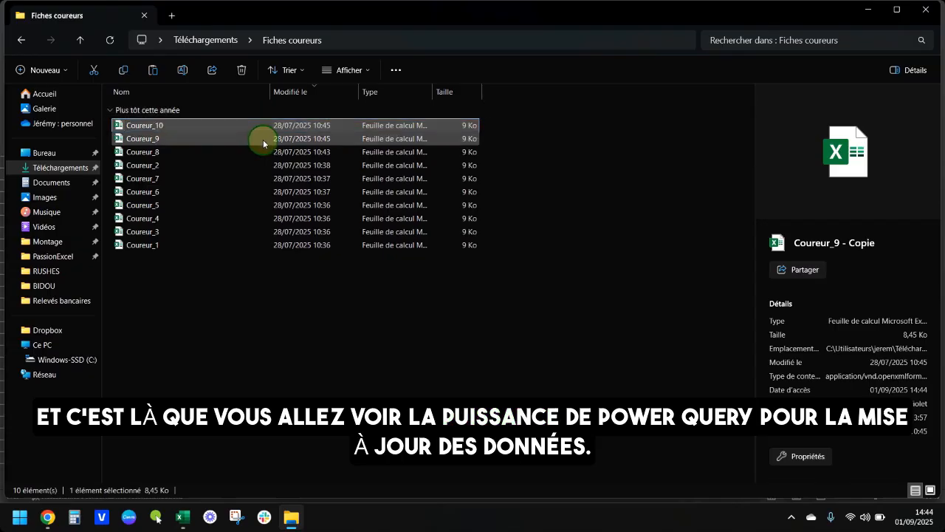
Open Coureur_10 for editing and set Nom to Jalabert and Prénom to Laurent.
{"action": "key", "text": "Return"}
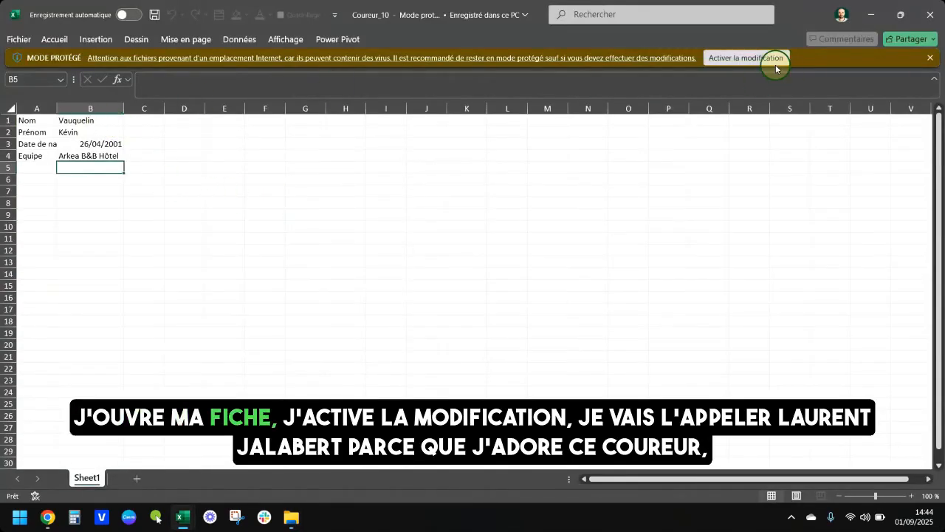
{"action": "left_click", "coordinate": [770, 57]}
{"action": "left_click", "coordinate": [90, 163]}
{"action": "type", "text": "Hinaulk"}
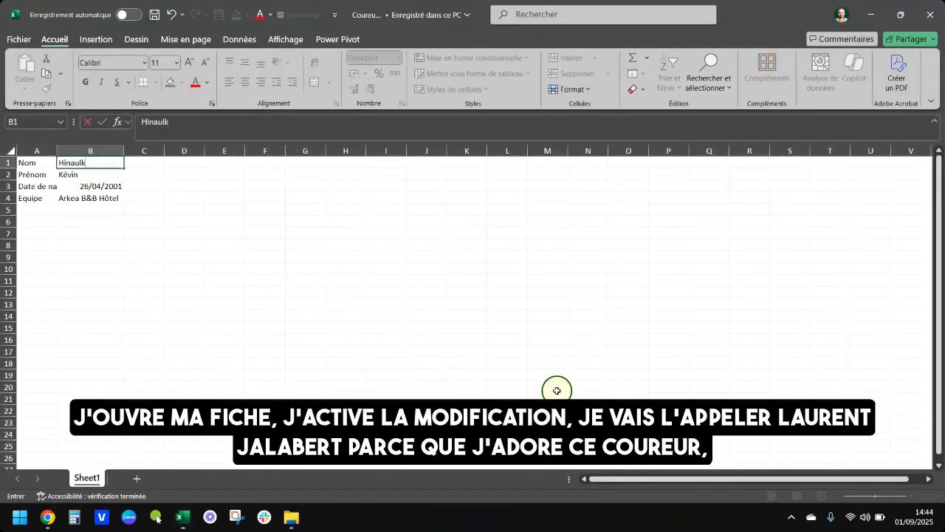
{"action": "key", "text": "Escape"}
{"action": "type", "text": "Jalabert"}
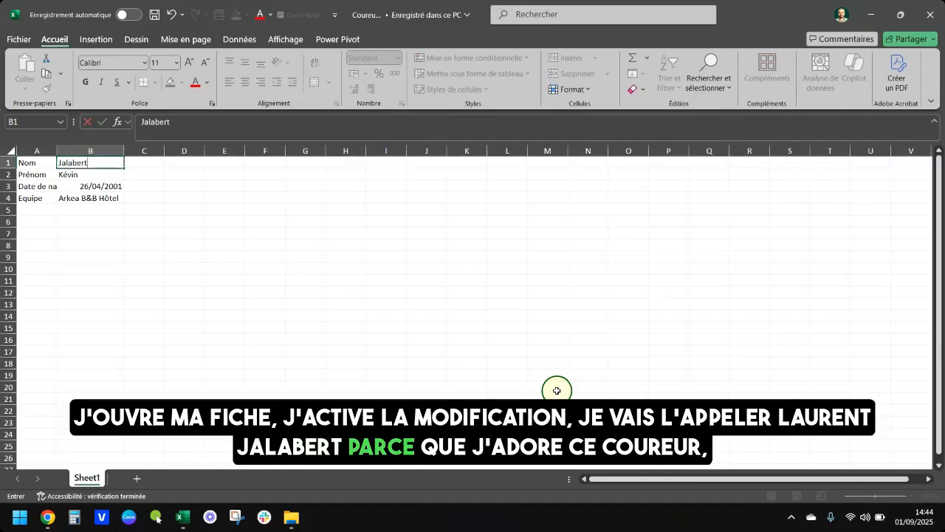
{"action": "key", "text": "Return"}
{"action": "type", "text": "Laurent"}
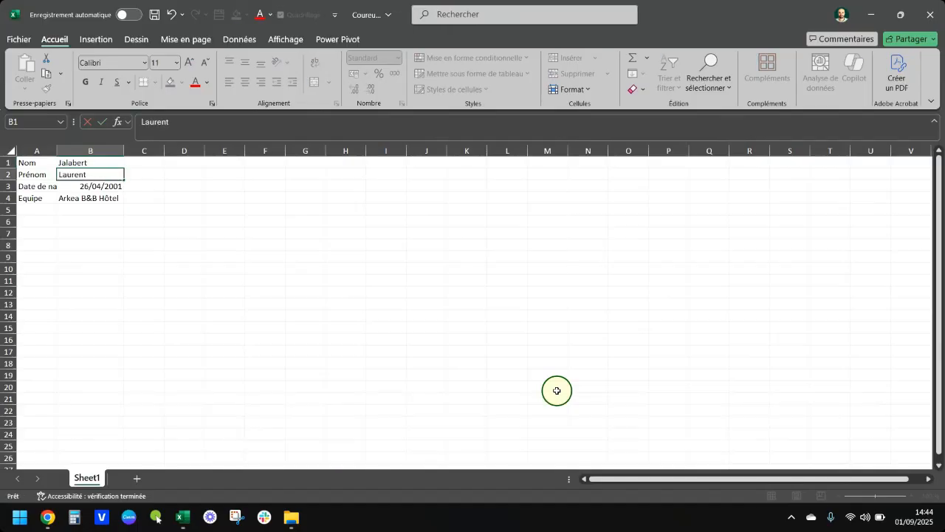
{"action": "key", "text": "Return"}
Enter the rider's date of birth, set Equipe to Once, then save and close the Coureur_10 workbook.
{"action": "type", "text": "15/05/1977"}
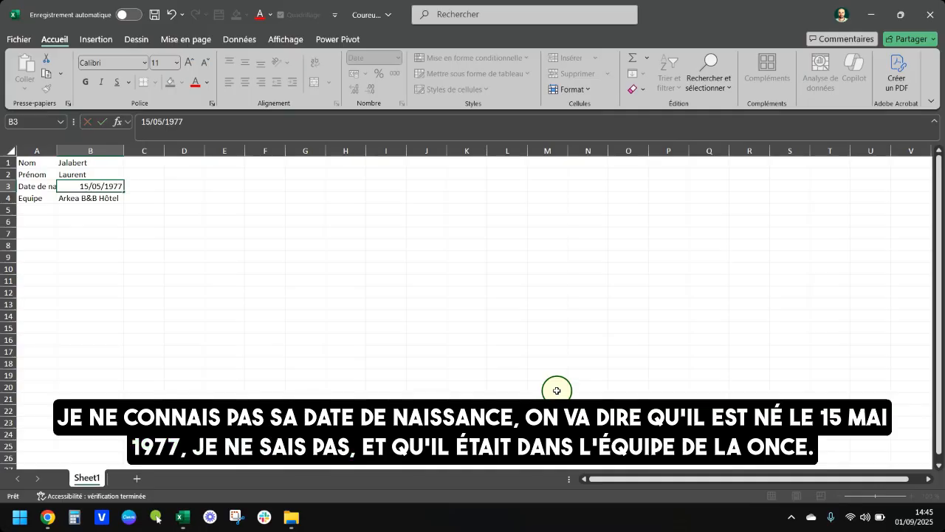
{"action": "key", "text": "Down"}
{"action": "type", "text": "Once"}
{"action": "key", "text": "Return"}
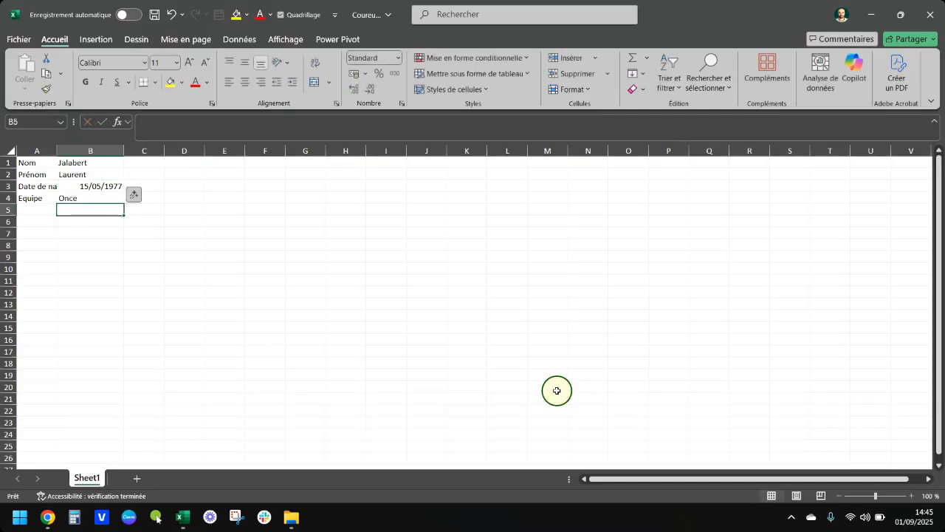
{"action": "key", "text": "ctrl+s"}
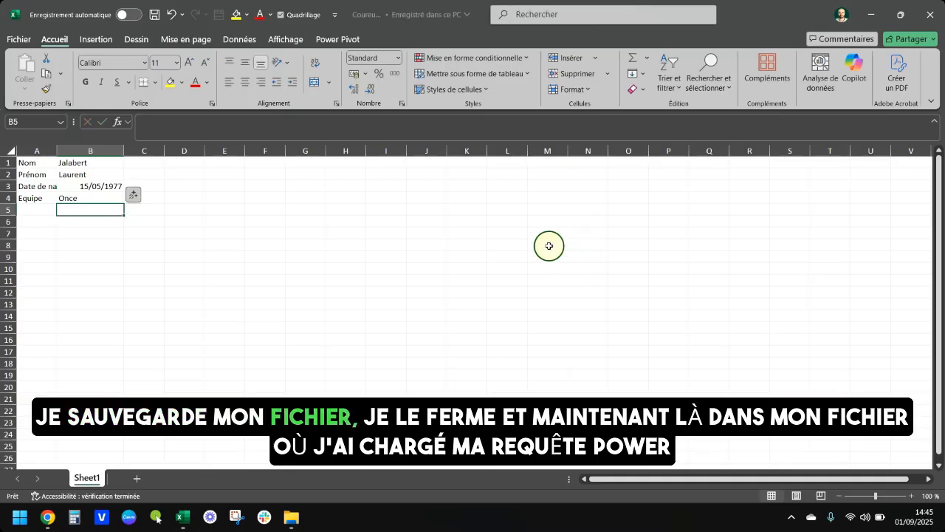
{"action": "left_click", "coordinate": [932, 16]}
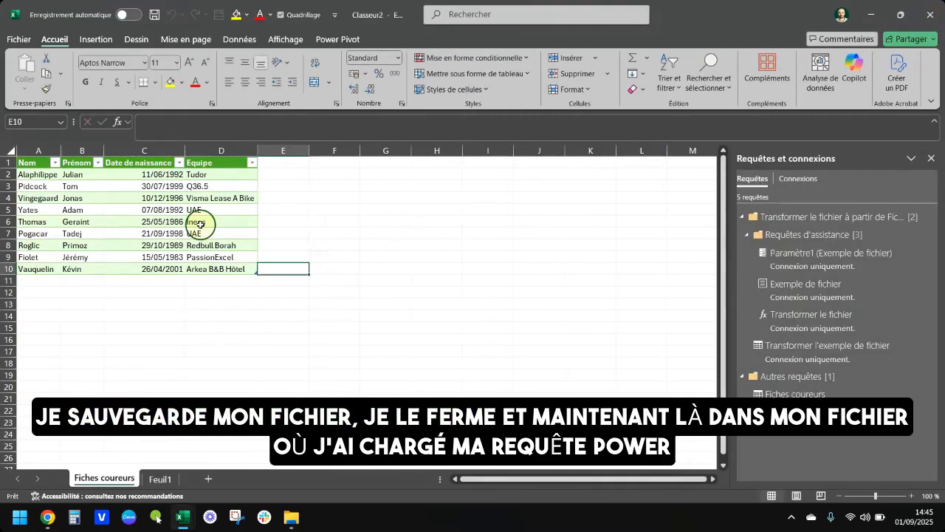
Check that Coureur_10 is in the folder, refresh all data in the Excel workbook and review the updated rider table.
{"action": "left_click", "coordinate": [151, 233]}
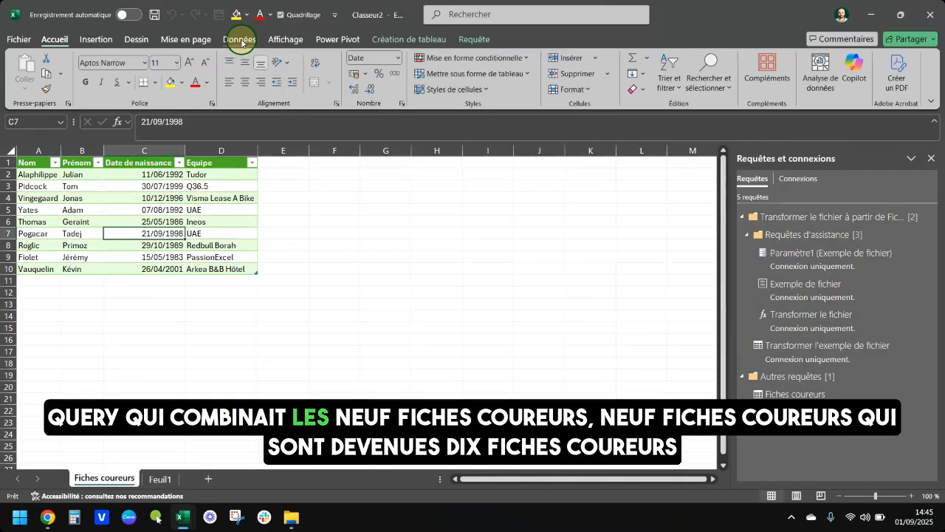
{"action": "left_click", "coordinate": [291, 517]}
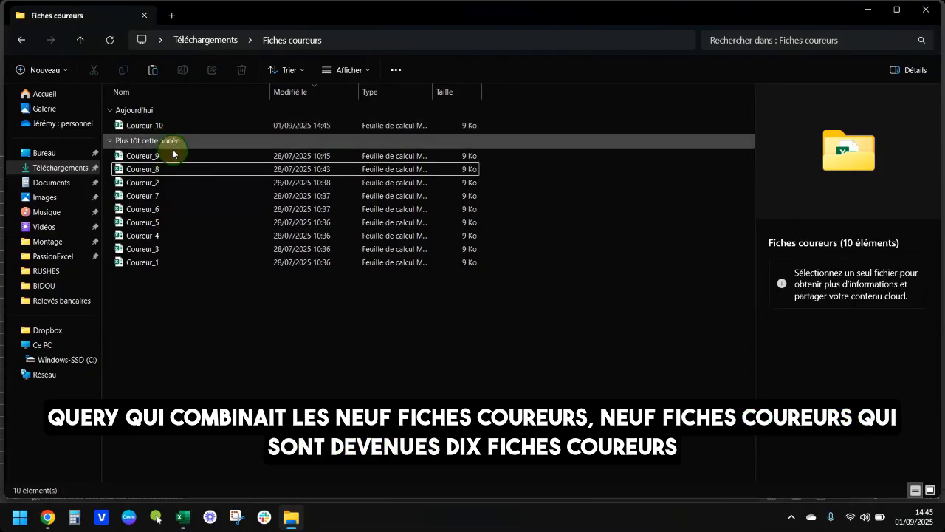
{"action": "left_click", "coordinate": [187, 127]}
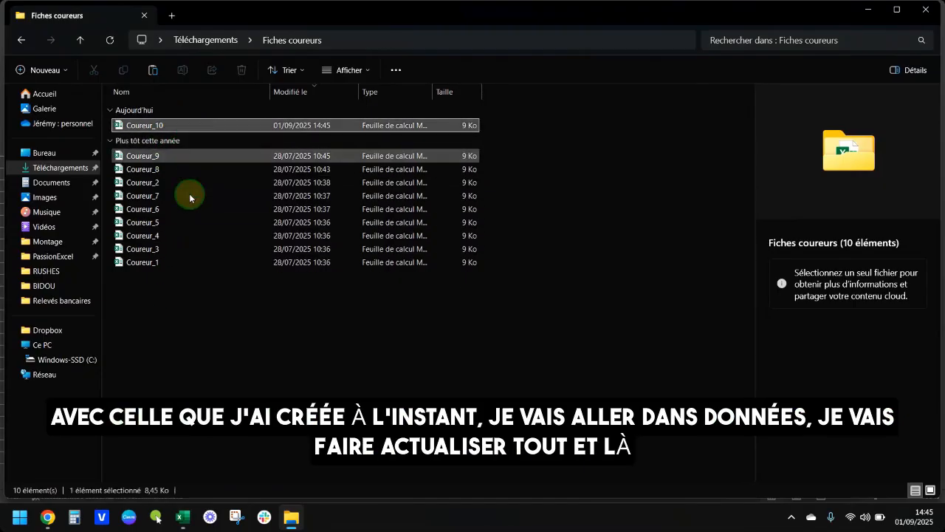
{"action": "left_click", "coordinate": [189, 311]}
{"action": "key", "text": "alt+Tab"}
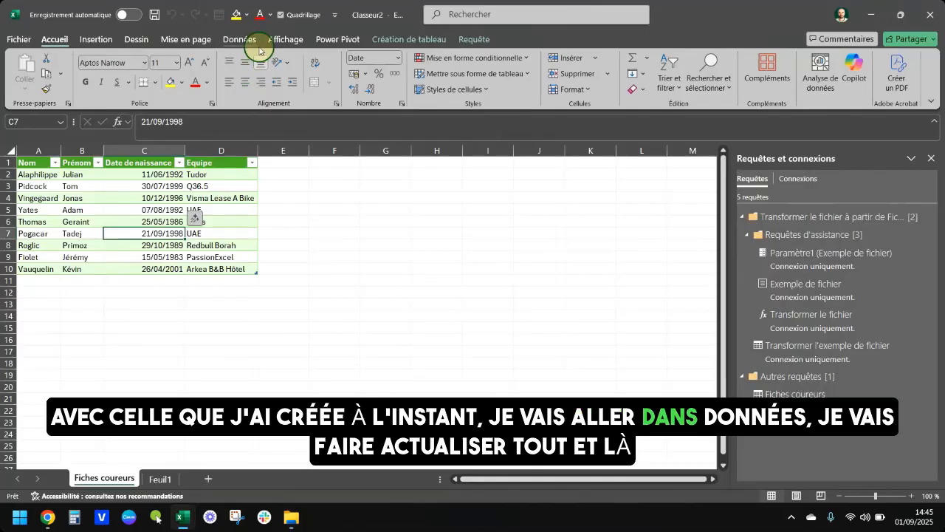
{"action": "left_click", "coordinate": [255, 42]}
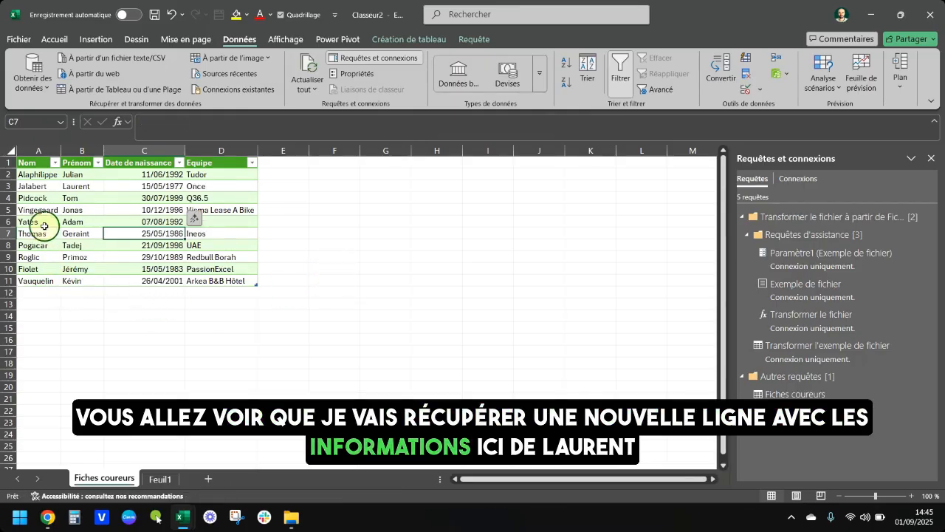
{"action": "left_click_drag", "start_coordinate": [38, 187], "coordinate": [194, 184]}
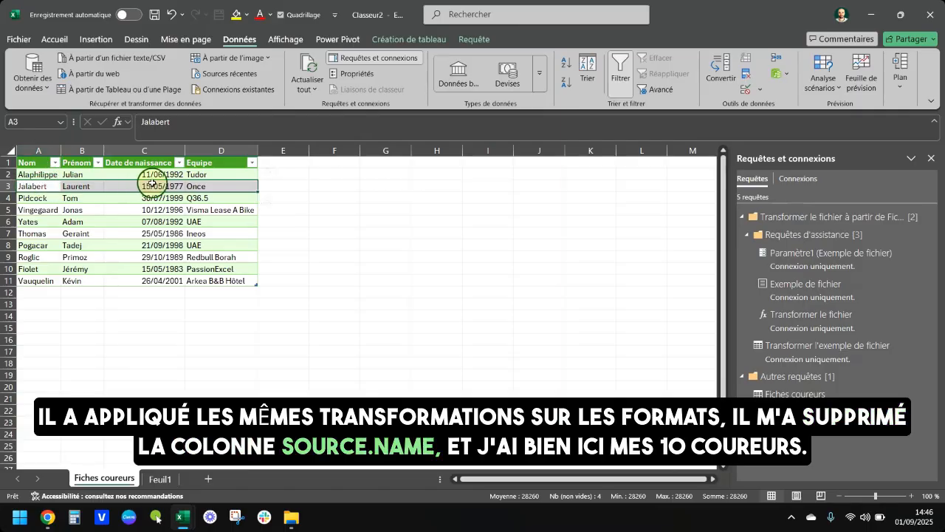
{"action": "left_click_drag", "start_coordinate": [49, 176], "coordinate": [15, 268]}
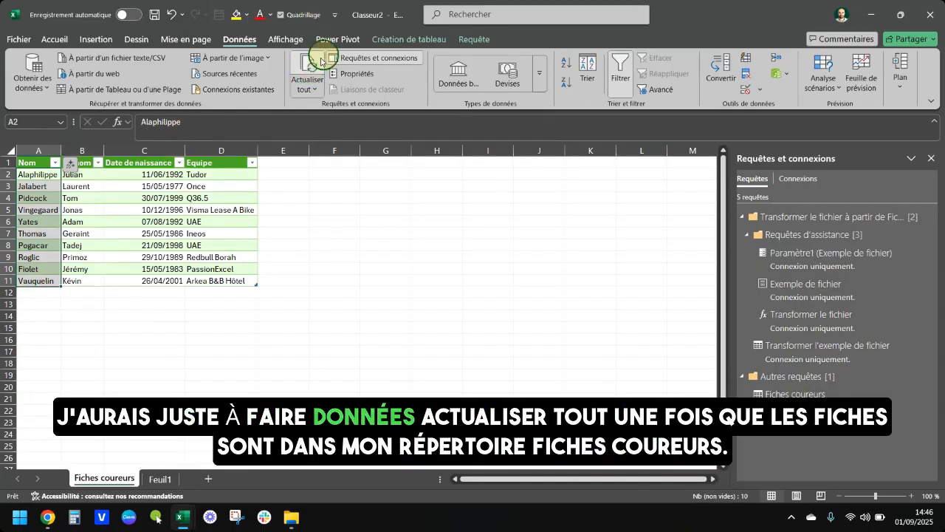
Switch to File Explorer and duplicate the files Coureur_1 to Coureur_9 within the Fiches coureurs folder.
{"action": "key", "text": "alt+Tab"}
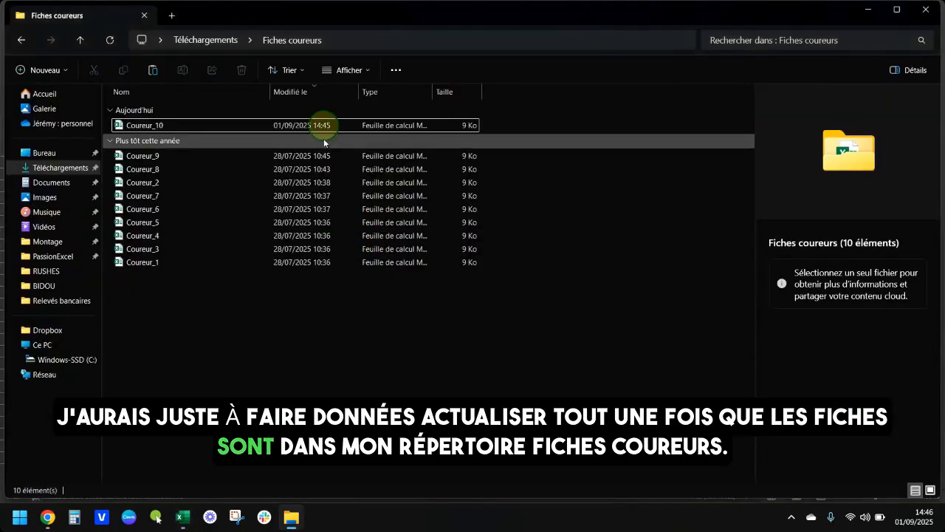
{"action": "left_click_drag", "start_coordinate": [211, 315], "coordinate": [153, 154]}
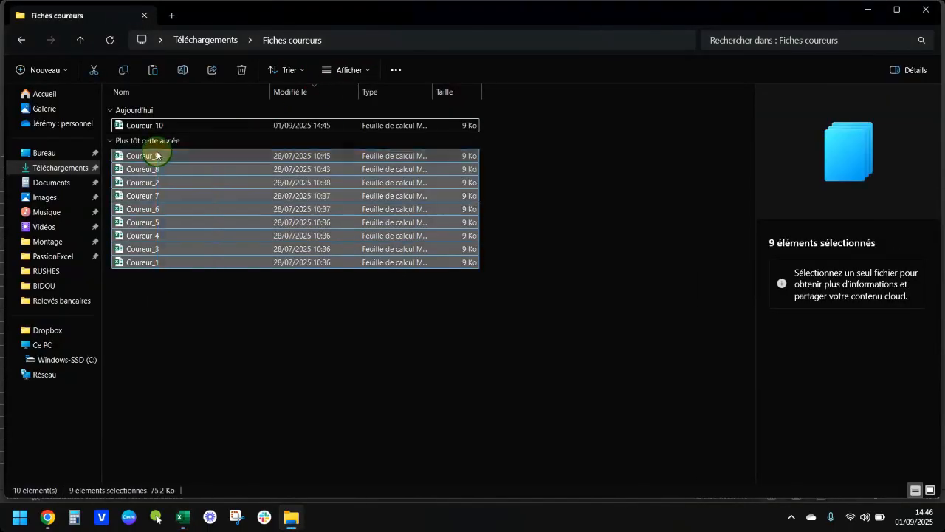
{"action": "key", "text": "ctrl+c"}
{"action": "key", "text": "ctrl+v"}
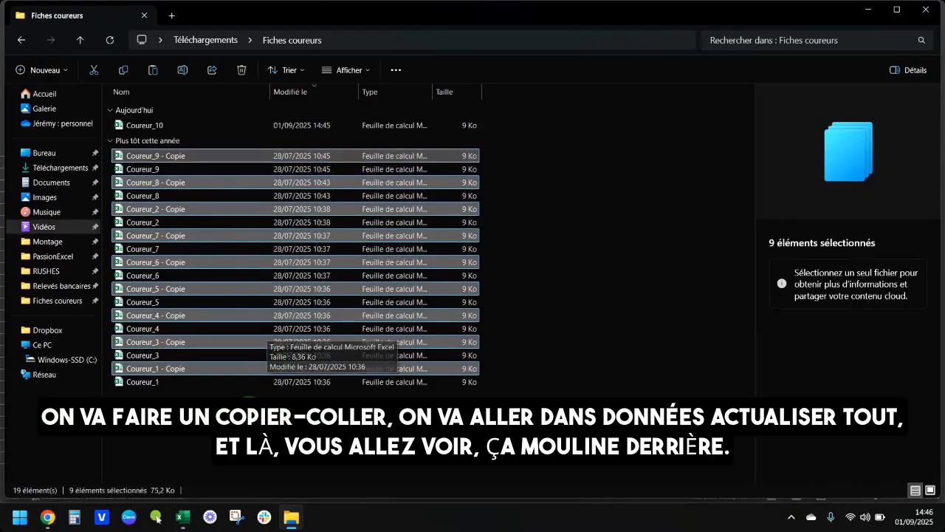
Switch to the Excel workbook, refresh all data and review the rows from the duplicated rider files.
{"action": "key", "text": "alt+Tab"}
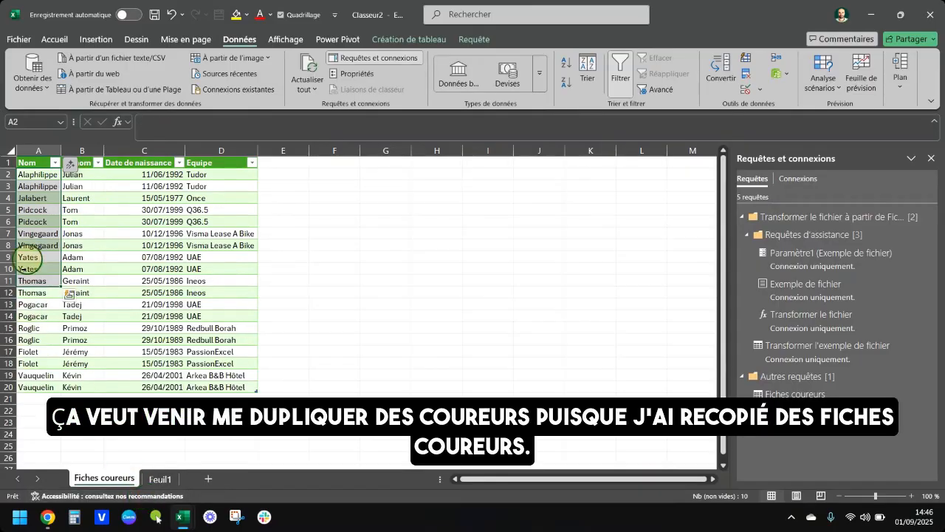
{"action": "left_click_drag", "start_coordinate": [33, 173], "coordinate": [235, 385]}
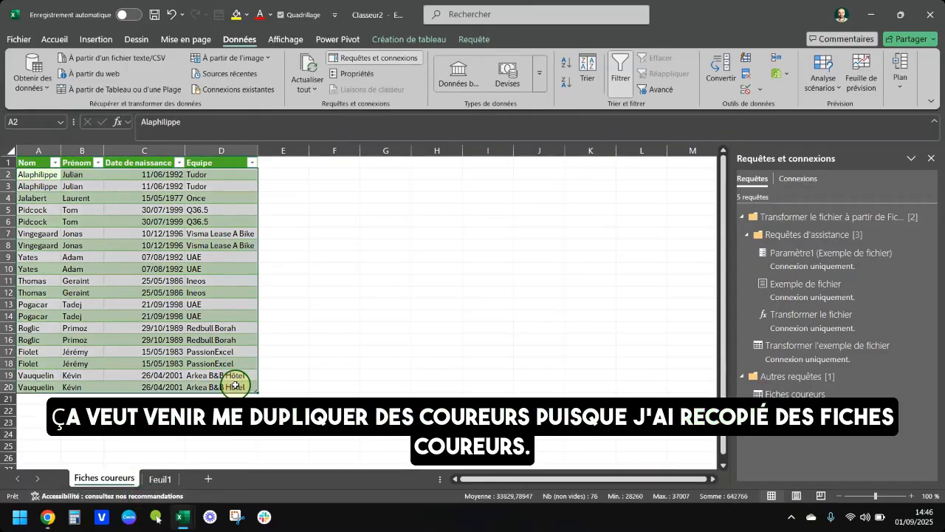
{"action": "left_click", "coordinate": [275, 223]}
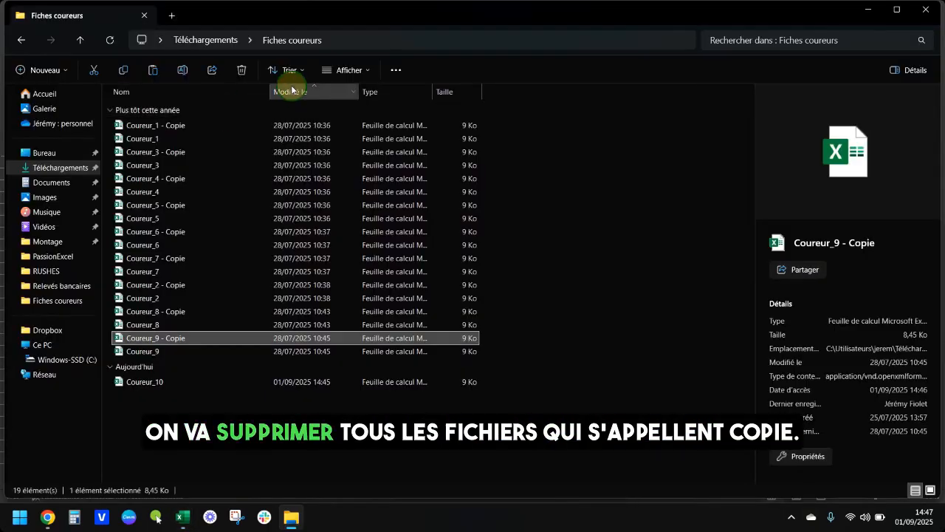
Sort the Fiches coureurs folder by modification date, newest first, and delete the nine "- Copie" files of Coureur_1 to Coureur_9.
{"action": "left_click", "coordinate": [294, 91]}
{"action": "left_click", "coordinate": [225, 183], "text": "ctrl"}
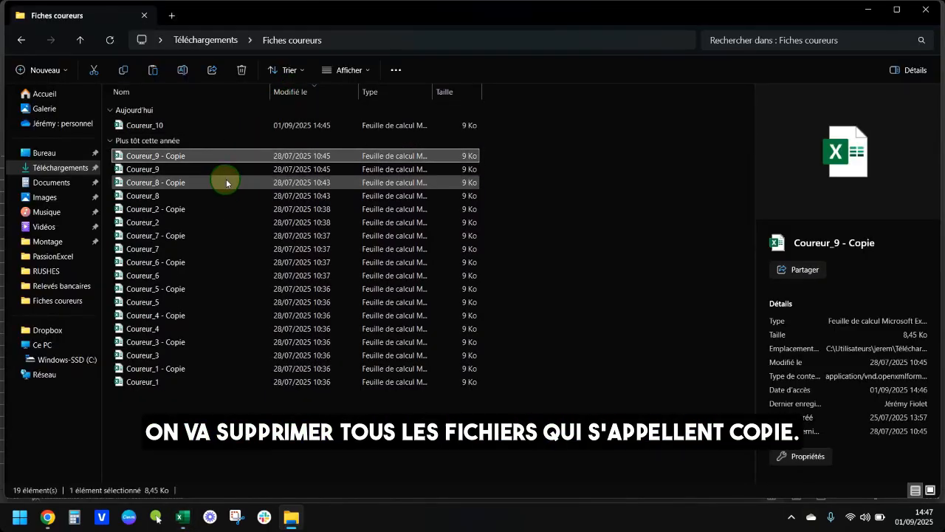
{"action": "left_click", "coordinate": [217, 209], "text": "ctrl"}
{"action": "left_click", "coordinate": [217, 235], "text": "ctrl"}
{"action": "left_click", "coordinate": [216, 262], "text": "ctrl"}
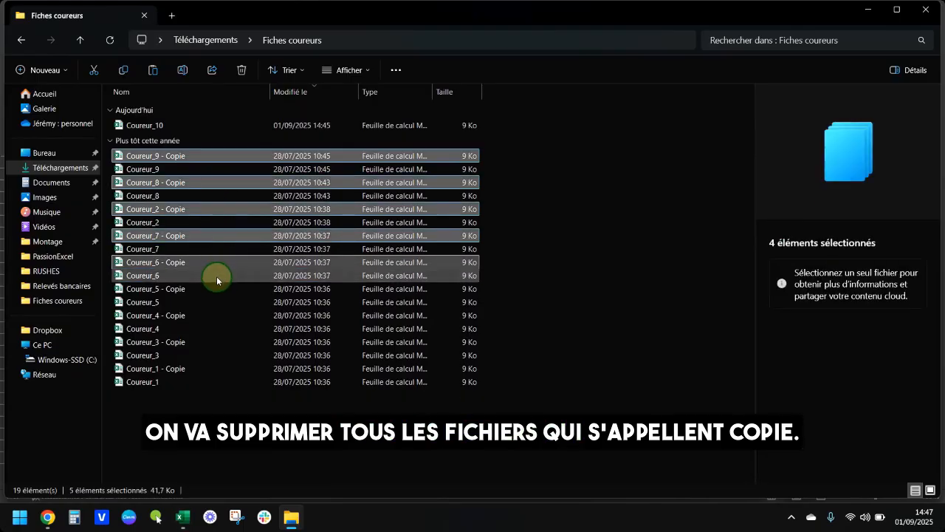
{"action": "left_click", "coordinate": [217, 289], "text": "ctrl"}
{"action": "left_click", "coordinate": [215, 315], "text": "ctrl"}
{"action": "left_click", "coordinate": [213, 342], "text": "ctrl"}
{"action": "left_click", "coordinate": [207, 368], "text": "ctrl"}
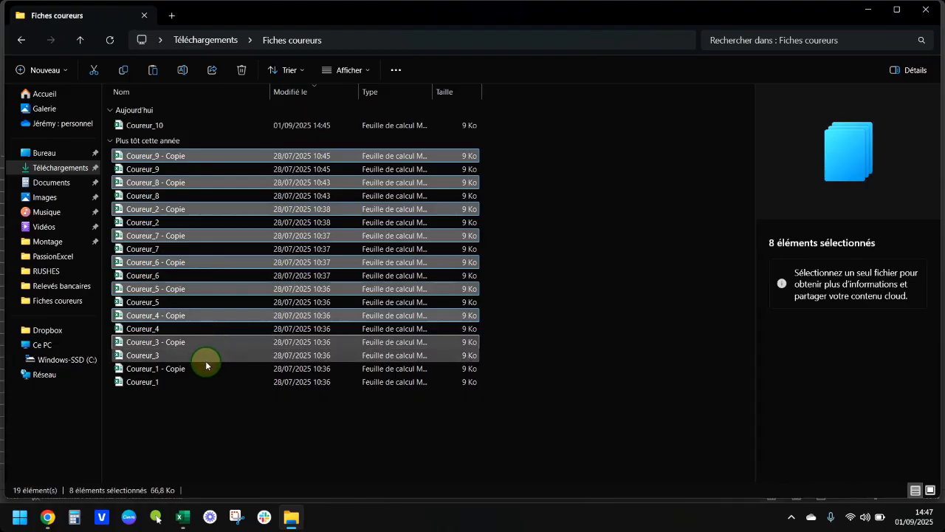
{"action": "key", "text": "Delete"}
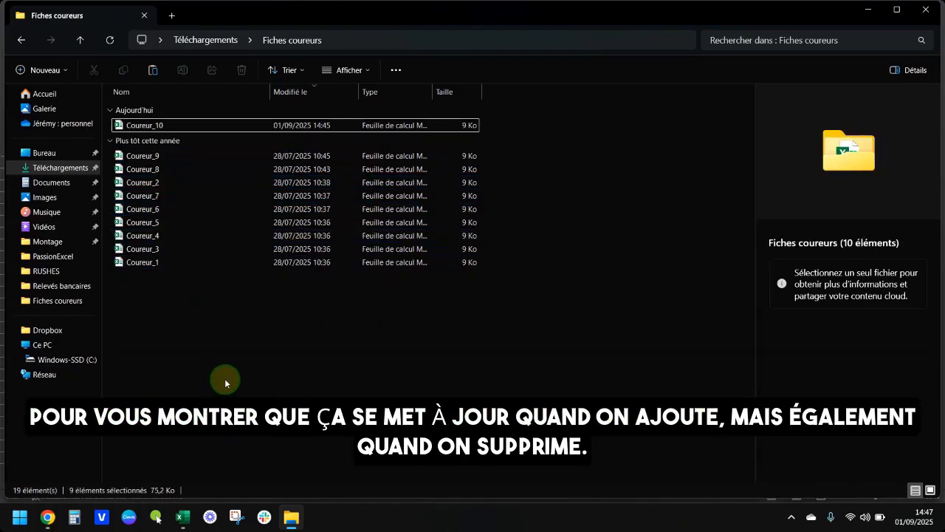
Return to the Excel workbook, refresh all data again and check the rider table against the remaining source files.
{"action": "key", "text": "alt+F4"}
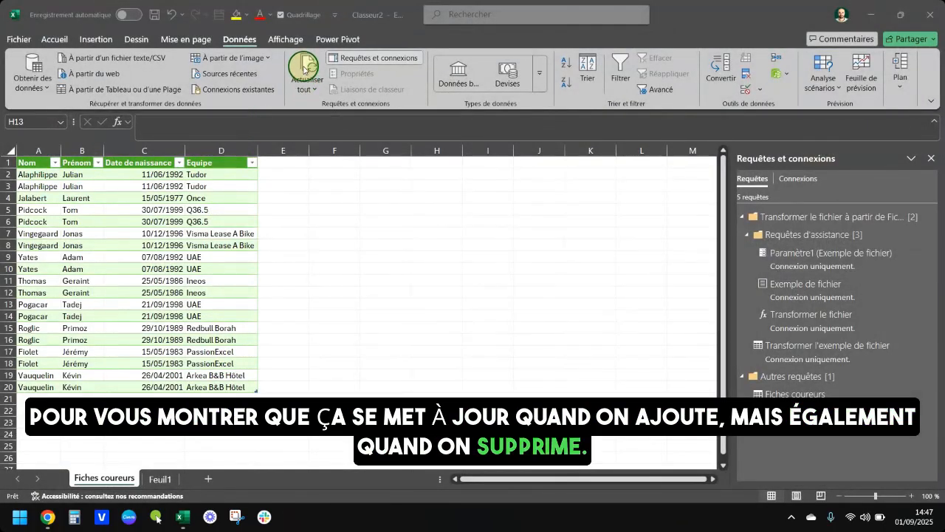
{"action": "left_click", "coordinate": [319, 73]}
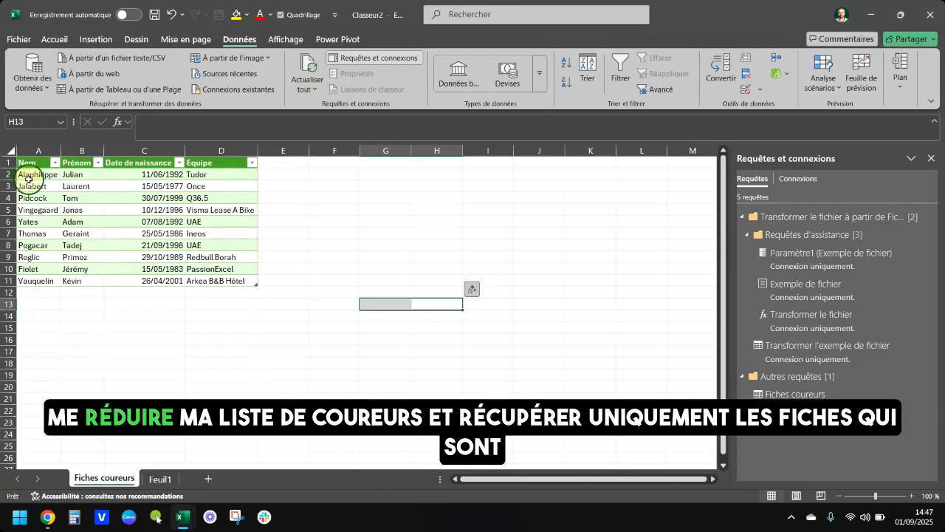
{"action": "left_click_drag", "start_coordinate": [26, 177], "coordinate": [227, 270]}
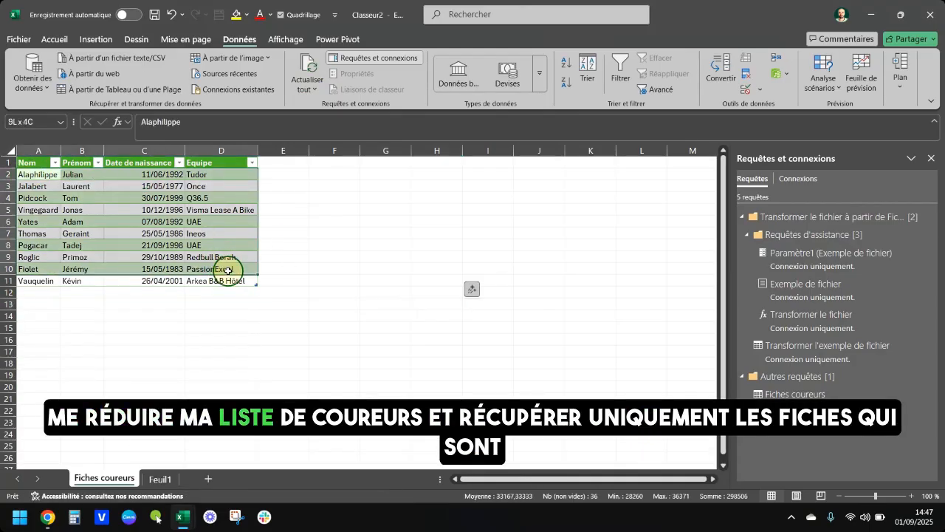
{"action": "left_click", "coordinate": [212, 315]}
{"action": "key", "text": "alt+Tab"}
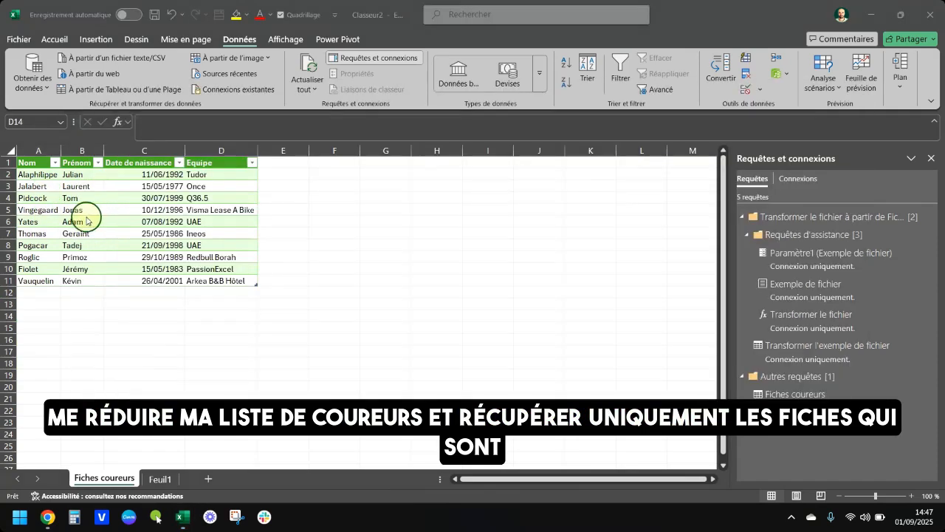
{"action": "key", "text": "alt+Tab"}
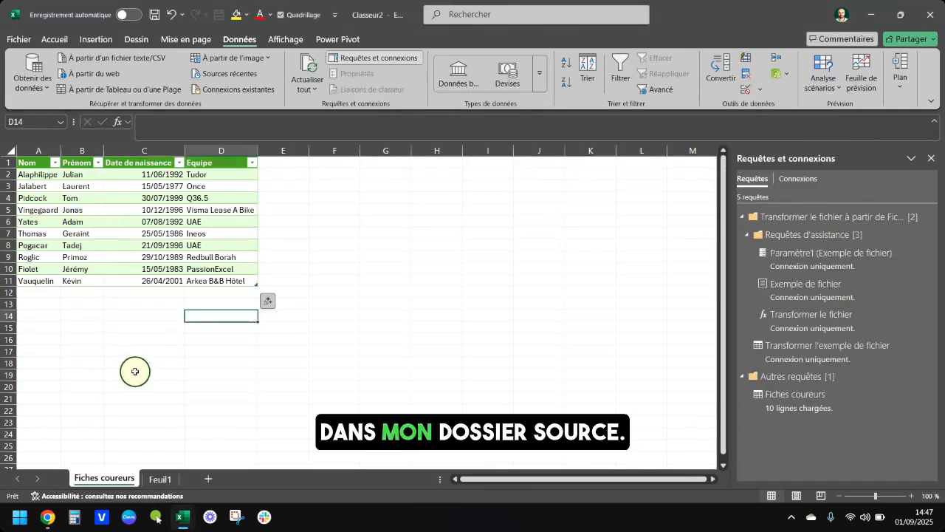